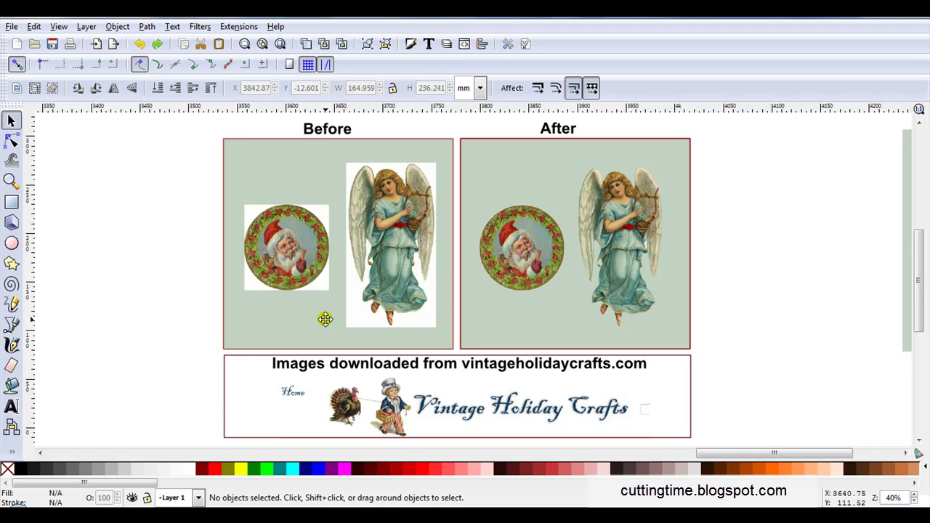
Zoom to fit the page showing the Santa wreath and angel images.
key(5)
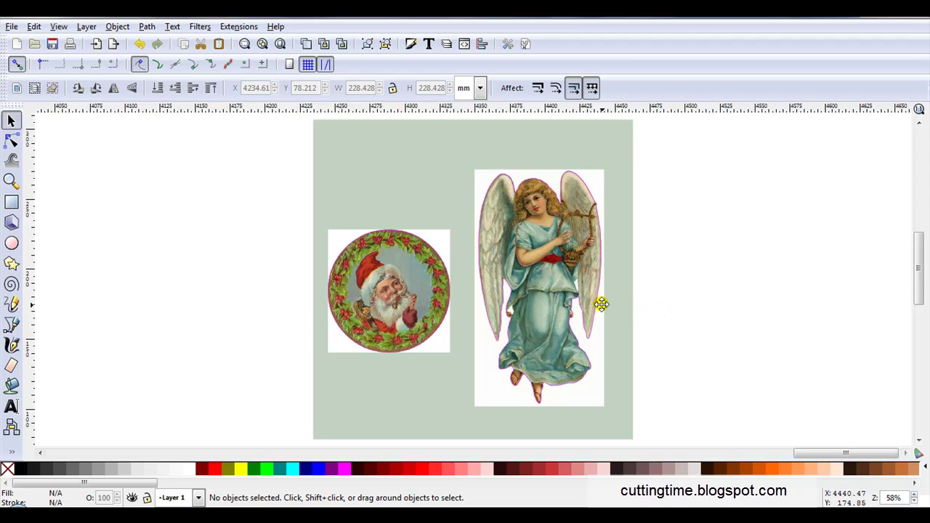
click(397, 308)
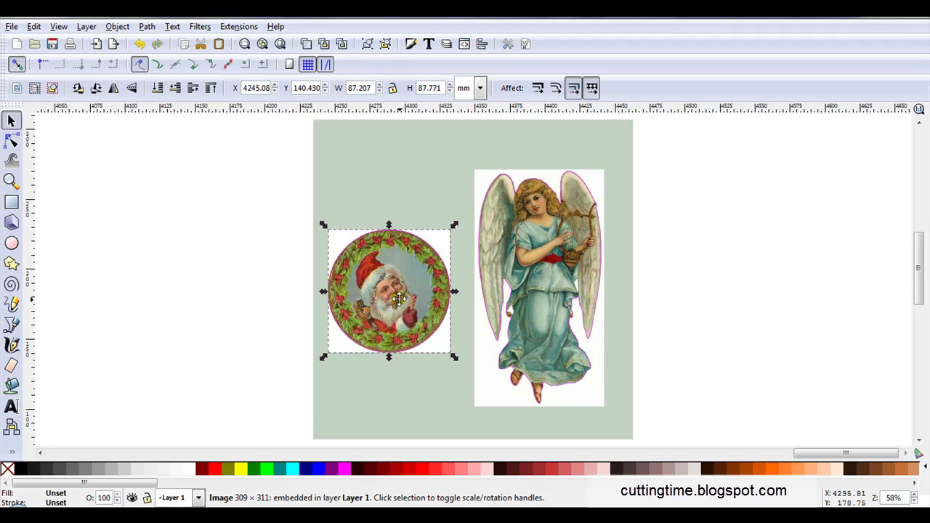
scroll(423, 353, up, 5)
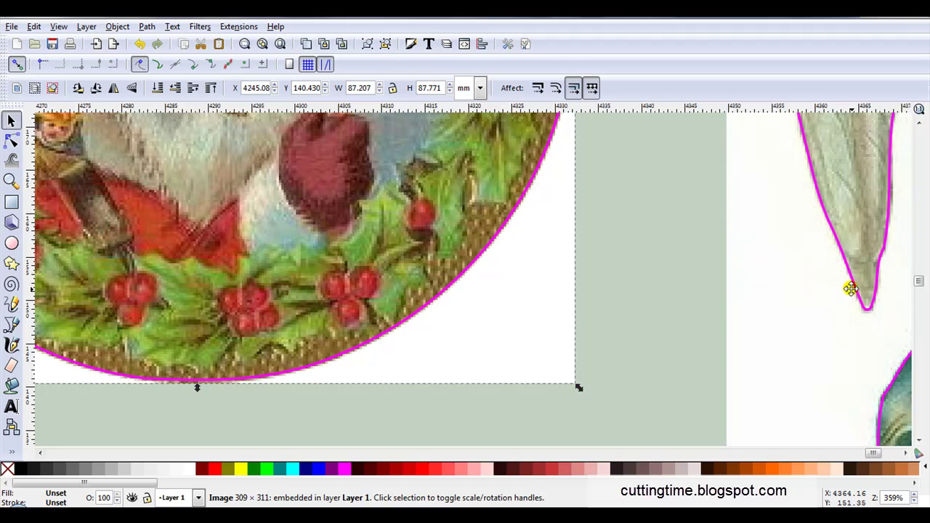
scroll(490, 298, down, 1)
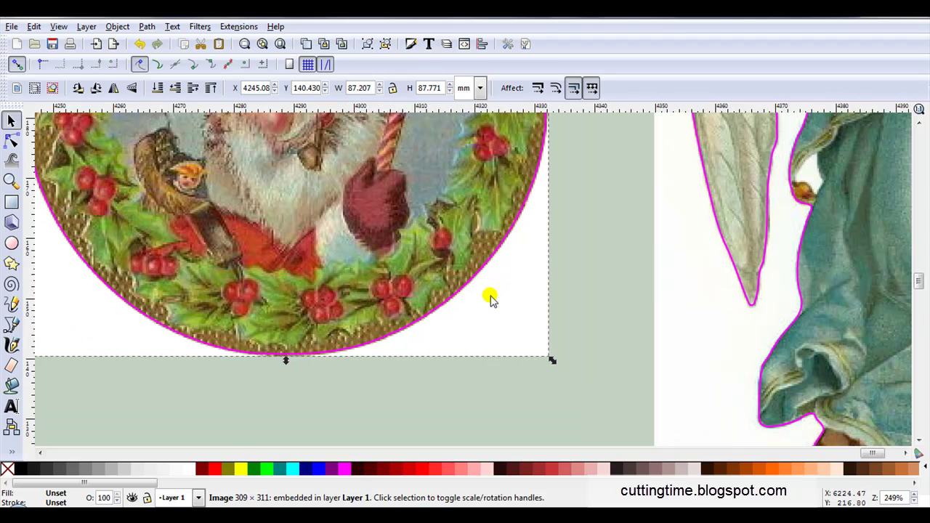
scroll(491, 298, down, 3)
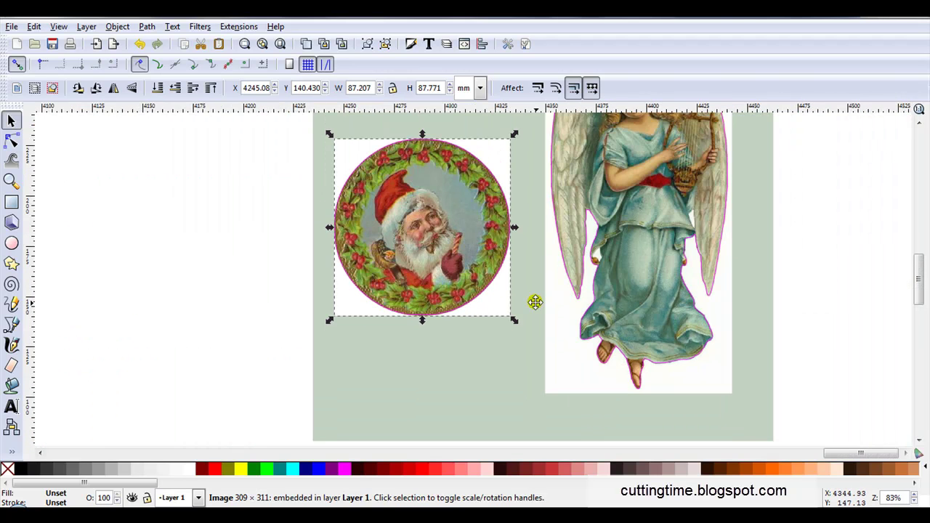
scroll(560, 297, up, 3)
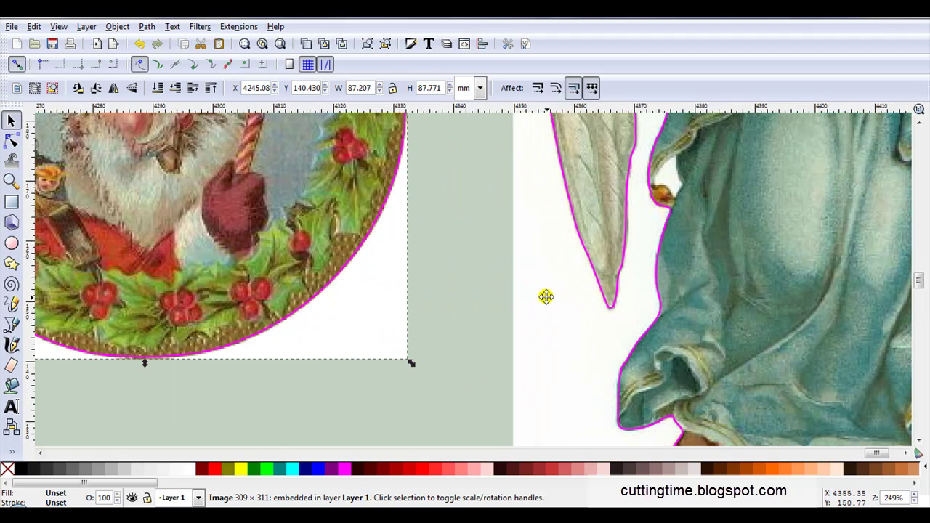
scroll(546, 297, down, 4)
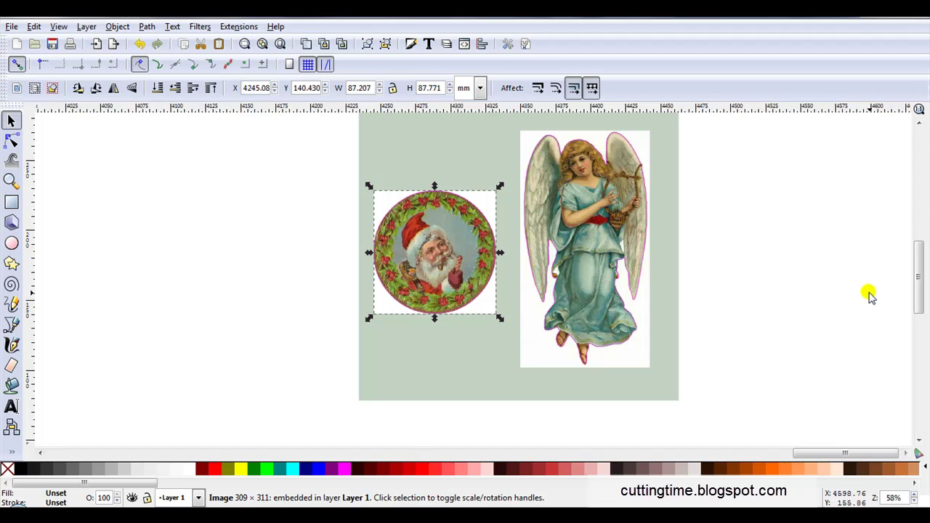
scroll(913, 288, up, 2)
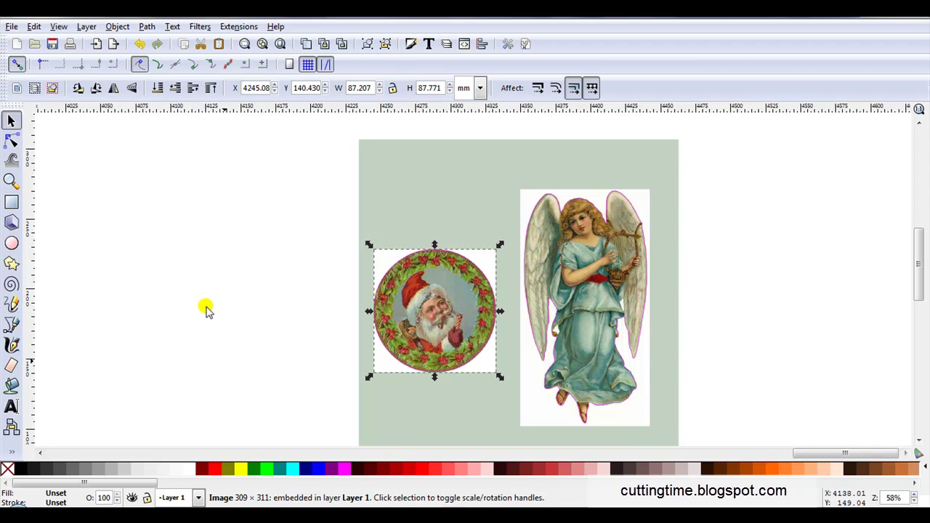
Convert the Santa image into a pattern-filled rectangle with Objects to Pattern.
click(117, 26)
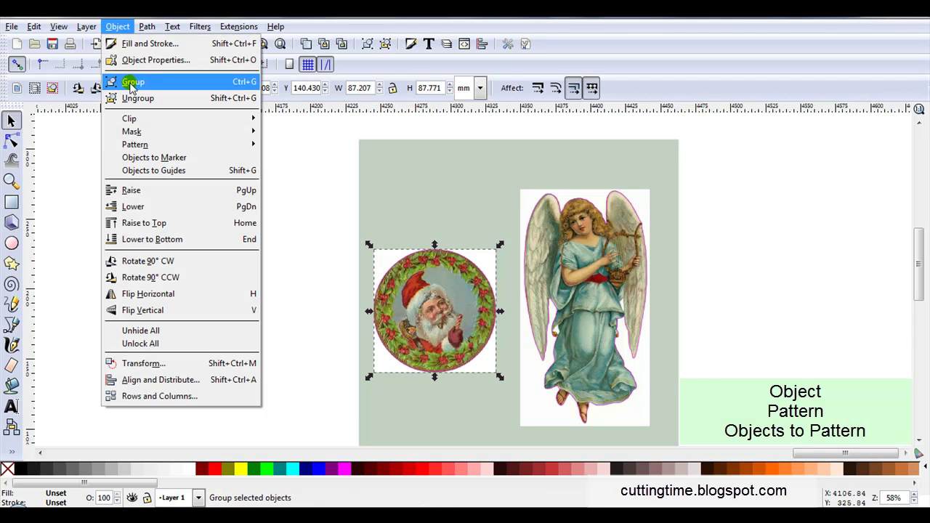
mouse_move(139, 143)
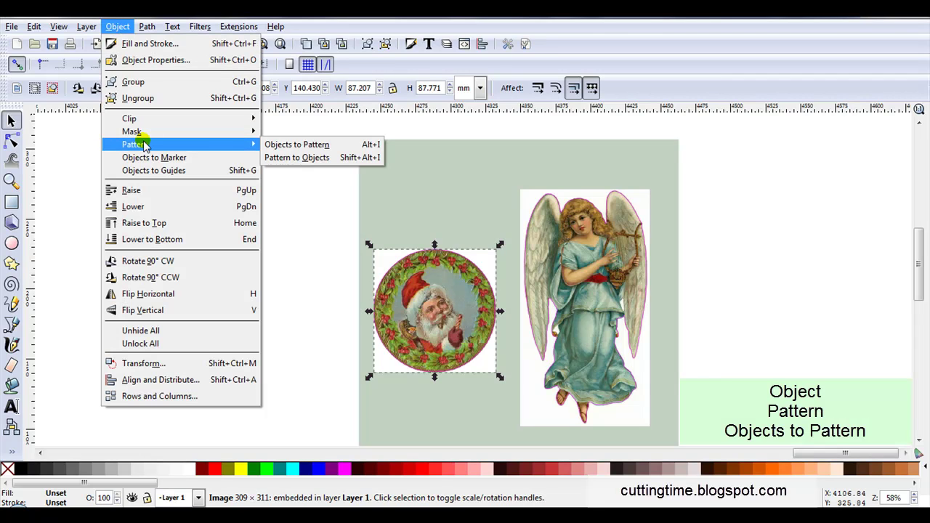
click(332, 144)
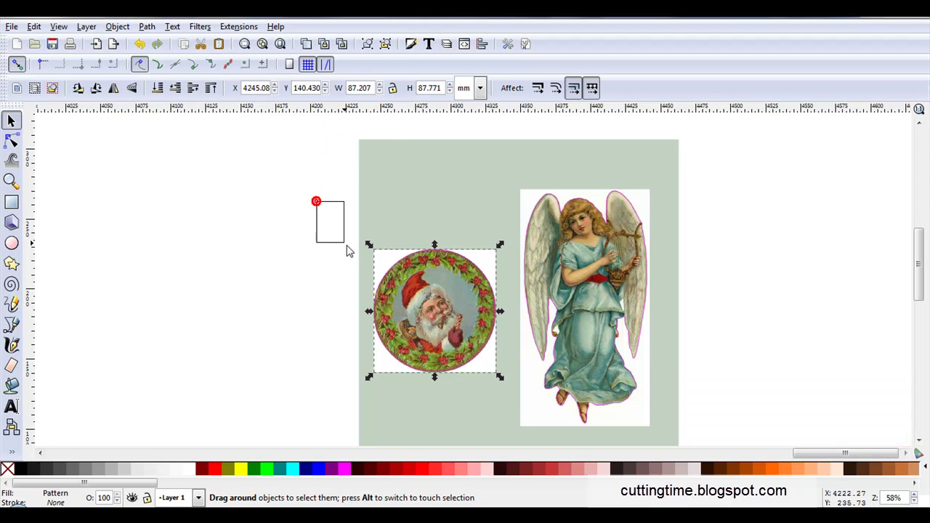
Divide the pattern rectangle along its circular cutting outline into three pieces.
drag(315, 201, 511, 401)
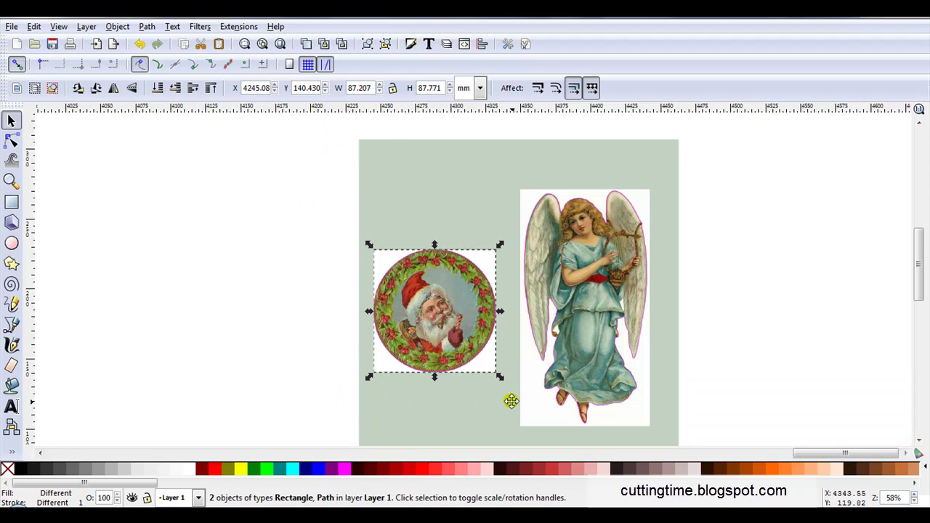
click(148, 27)
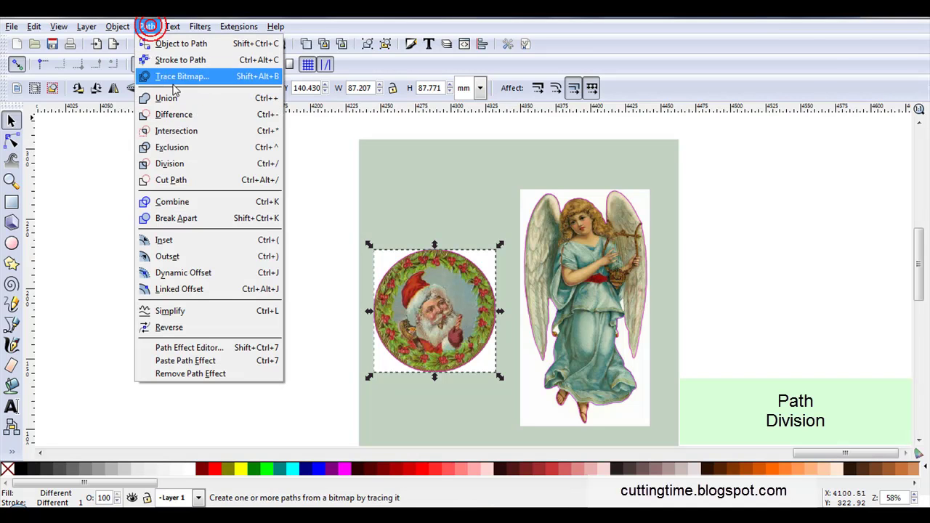
click(186, 164)
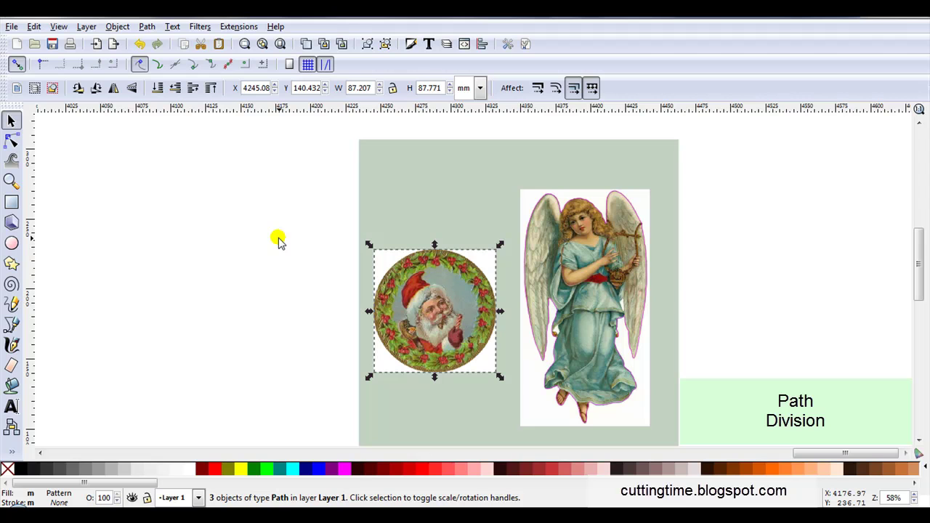
Drag the white-backed Santa piece out to the left.
click(324, 333)
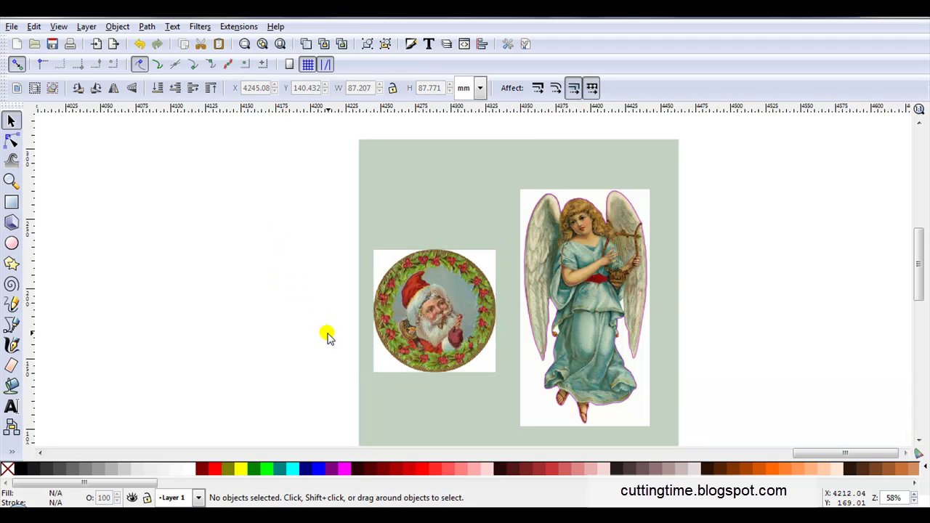
scroll(380, 362, up, 2)
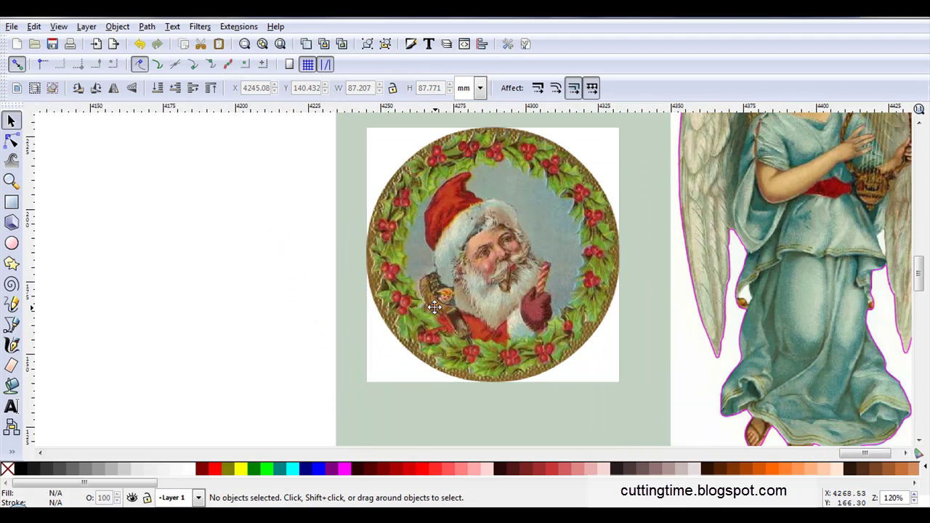
drag(434, 307, 164, 289)
Lift the upper Santa circle off its identical copy so the two sit separately.
scroll(370, 289, down, 1)
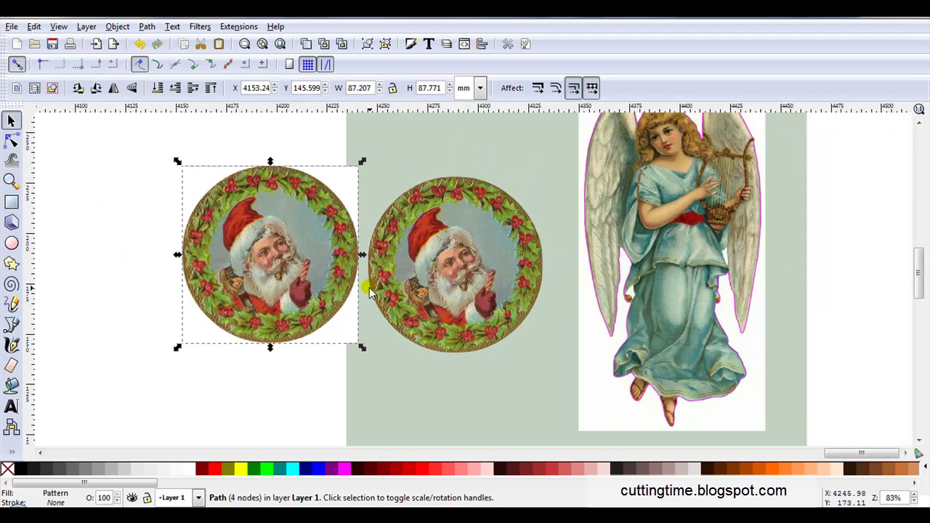
drag(398, 282, 398, 228)
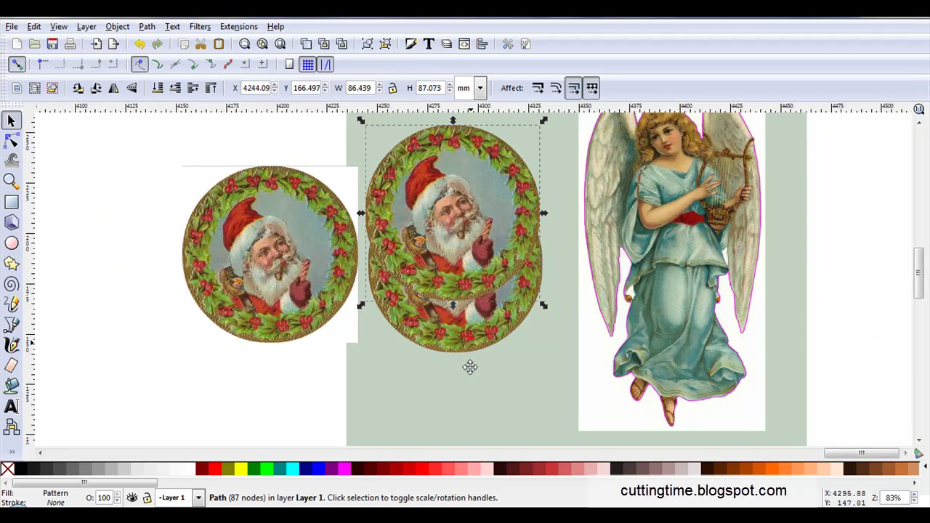
scroll(470, 366, down, 1)
drag(479, 327, 481, 262)
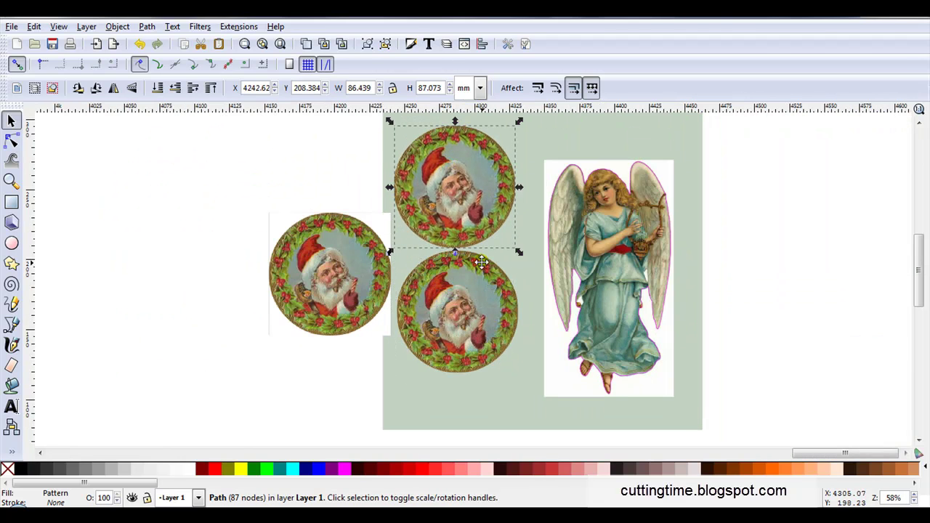
click(481, 263)
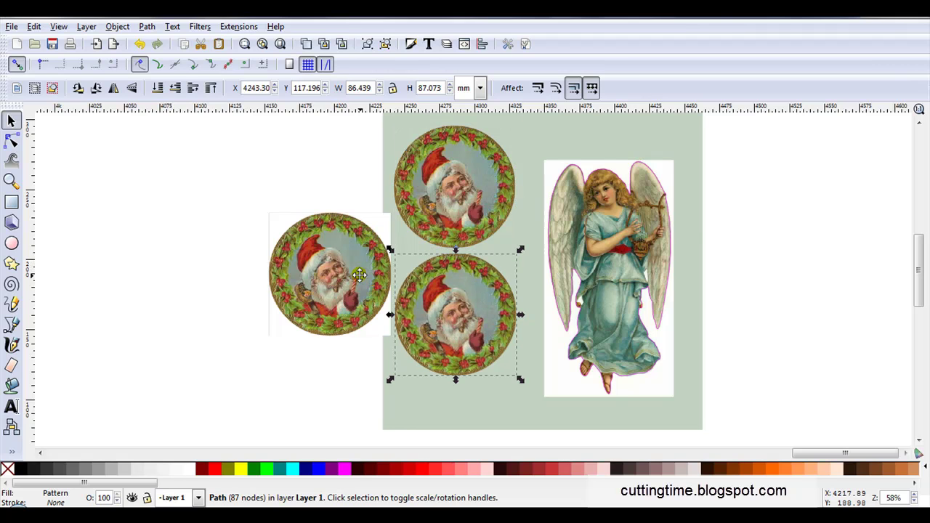
click(416, 214)
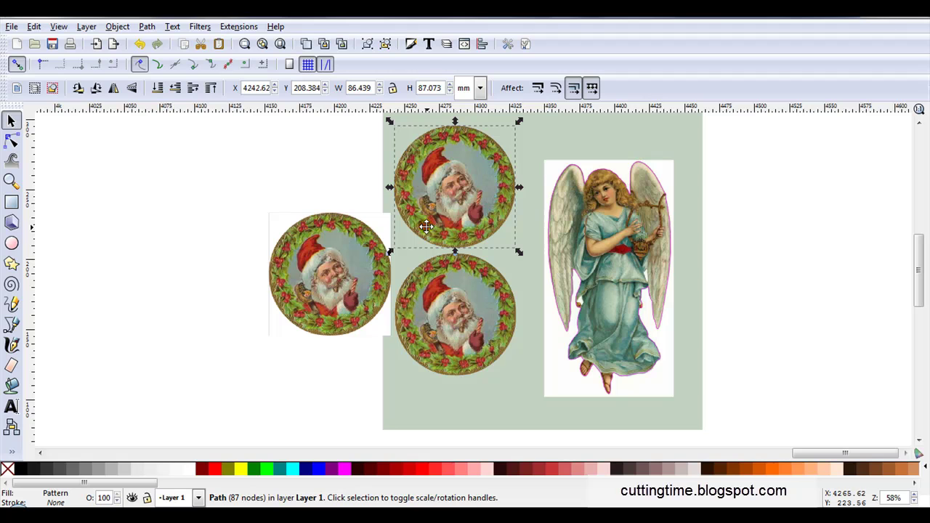
click(482, 324)
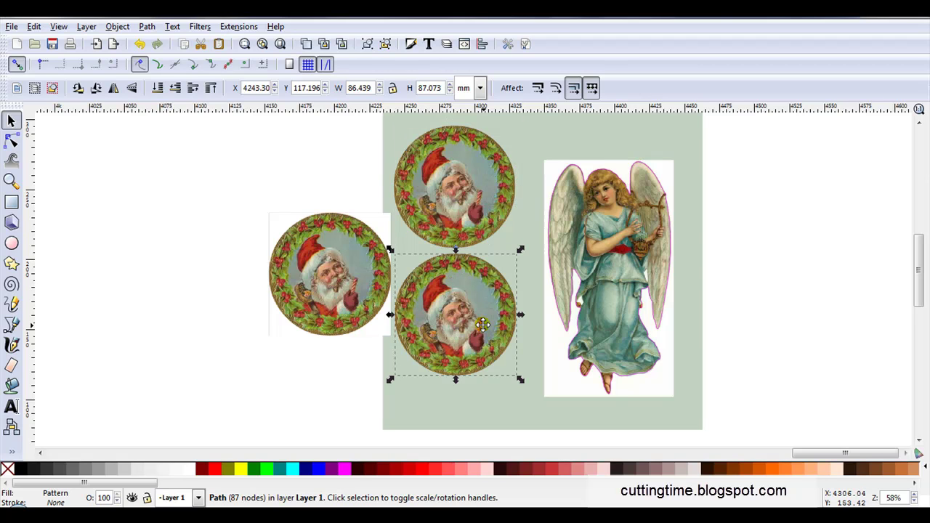
scroll(465, 328, up, 1)
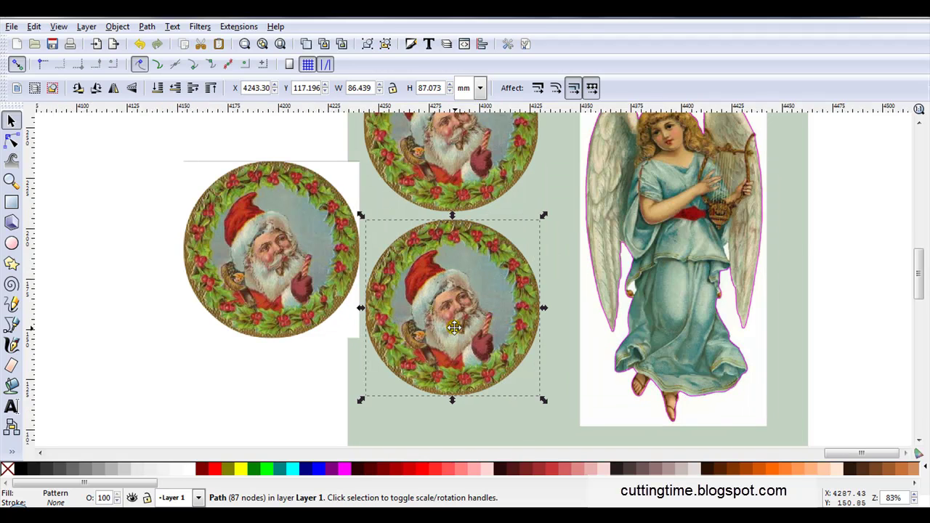
scroll(454, 327, up, 1)
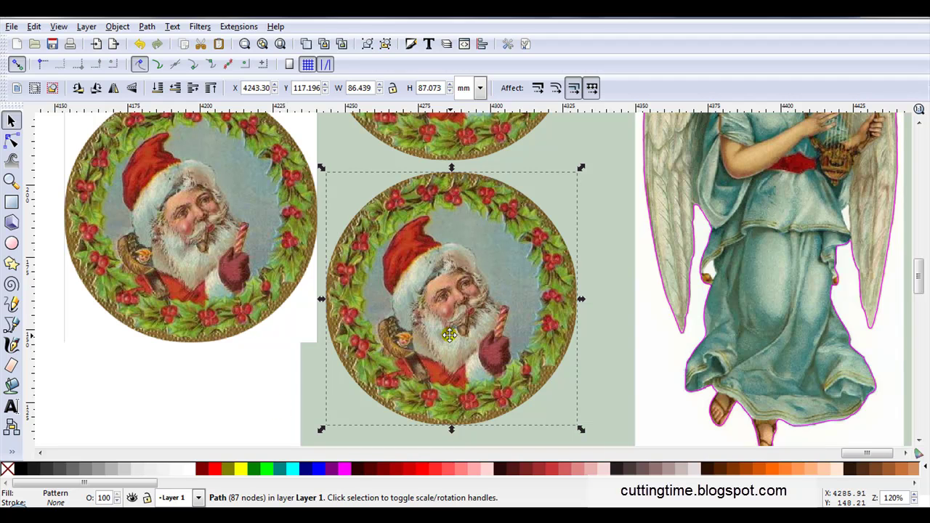
Simplify the Santa circle path from 87 nodes to 13 using the Node tool.
key(n)
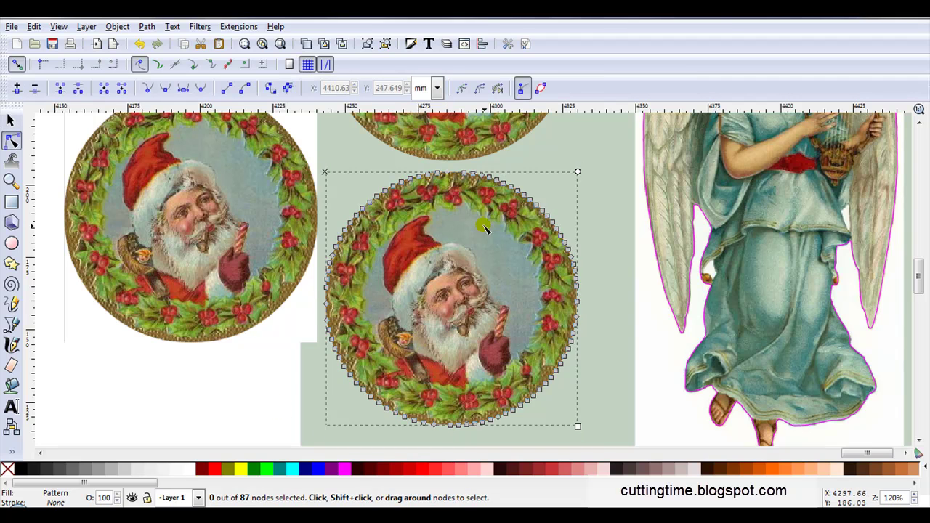
scroll(483, 222, up, 2)
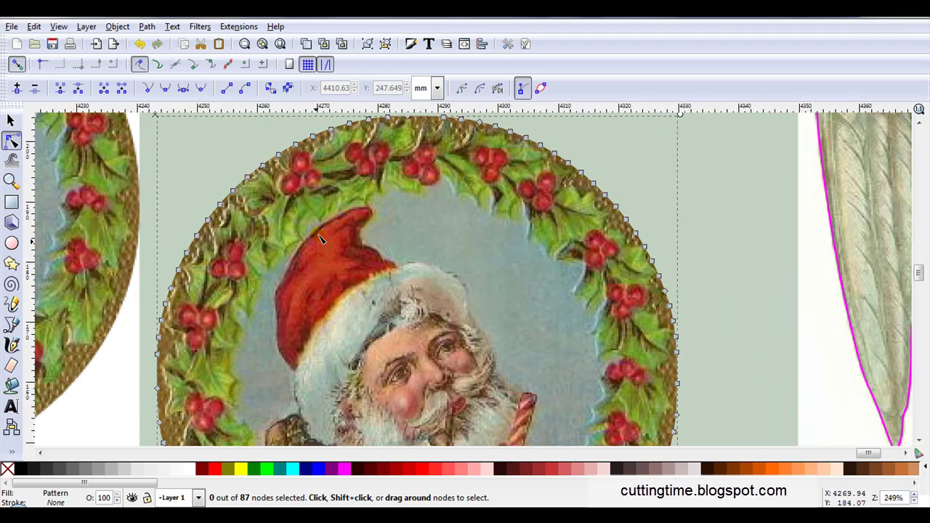
scroll(366, 231, down, 1)
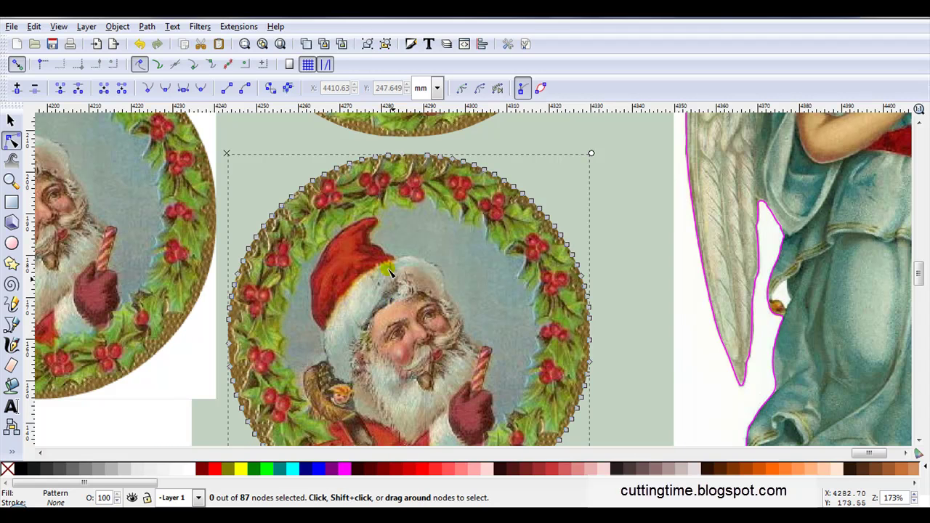
click(149, 27)
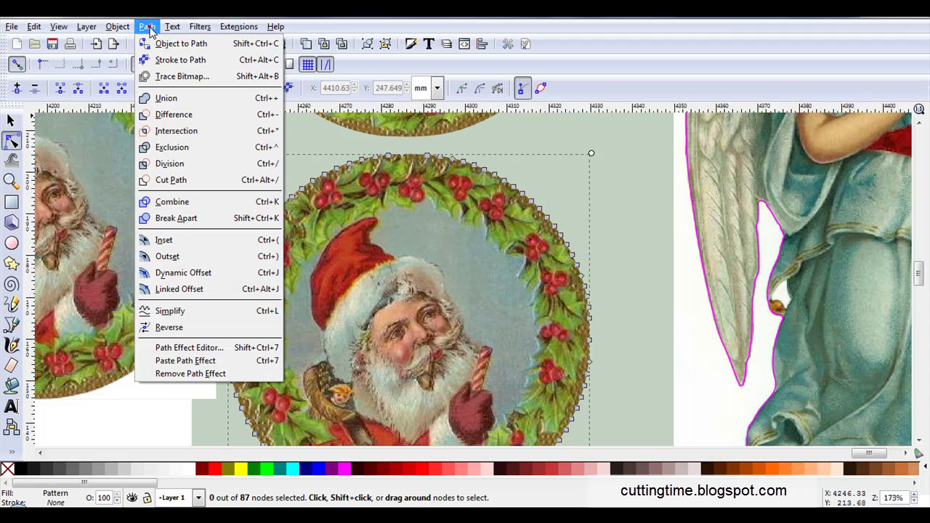
click(173, 311)
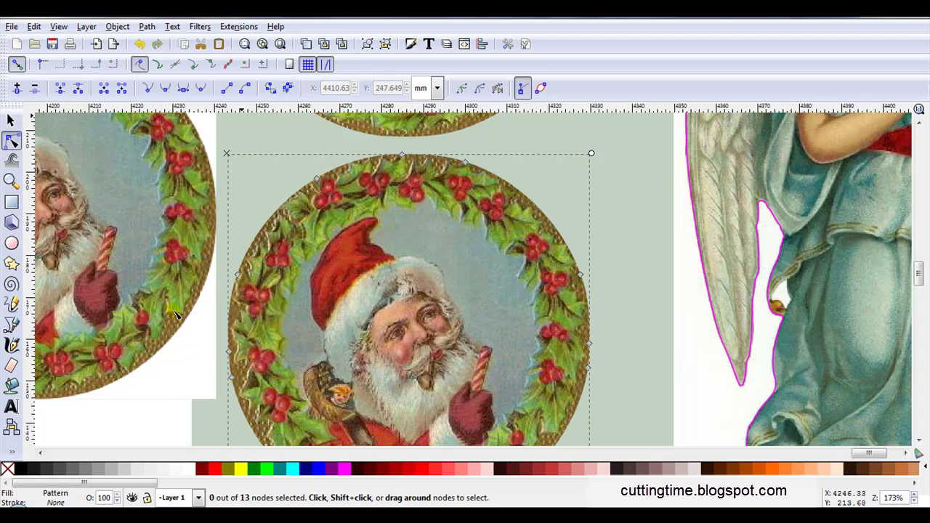
ctrl+scroll(329, 185, up, 2)
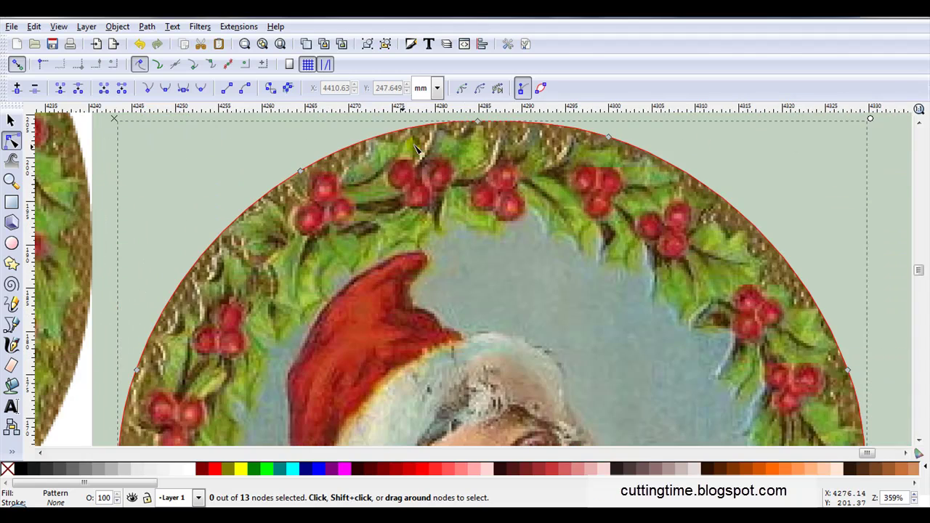
ctrl+scroll(405, 194, down, 2)
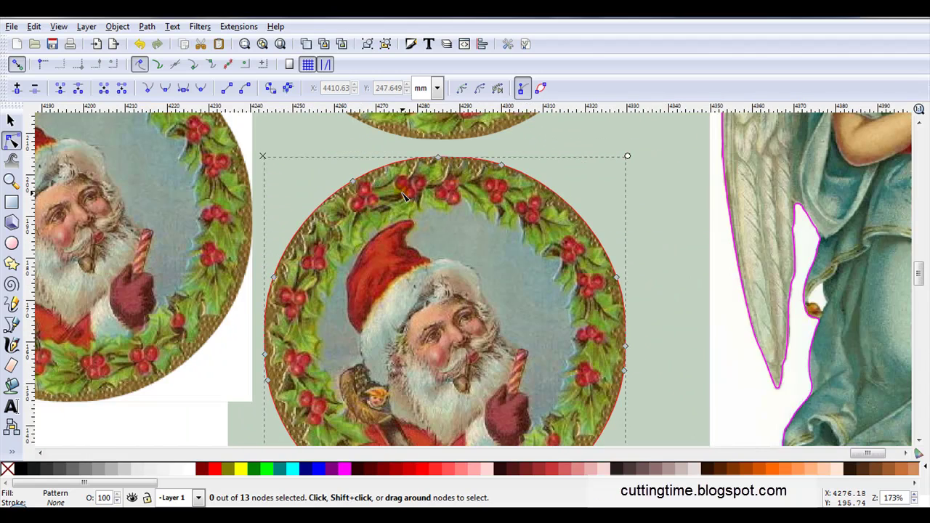
ctrl+scroll(404, 193, down, 1)
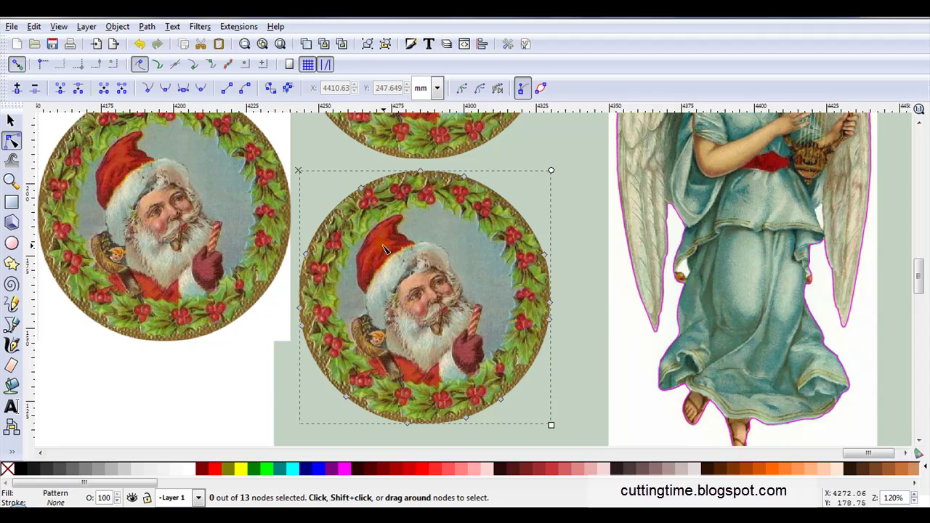
Remove the circle path's pattern fill and give it a black outline.
click(427, 287)
click(51, 495)
right_click(51, 494)
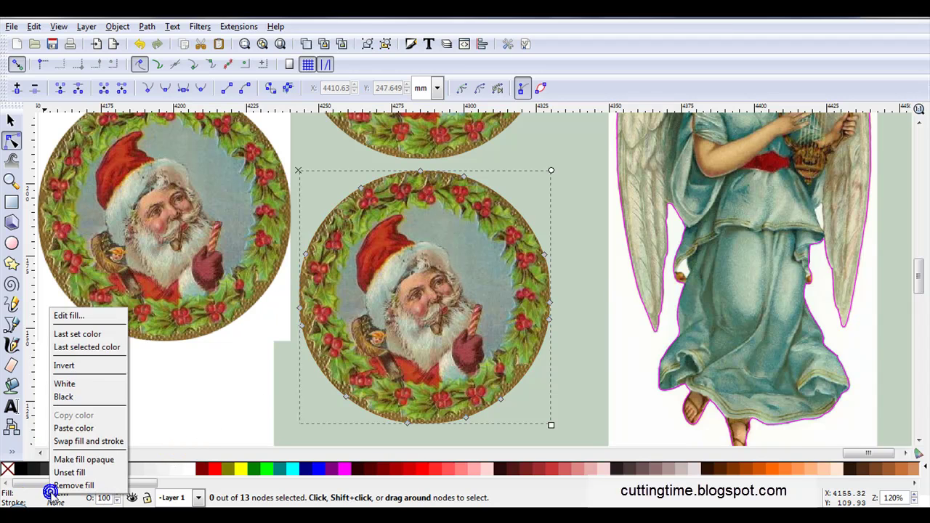
click(73, 484)
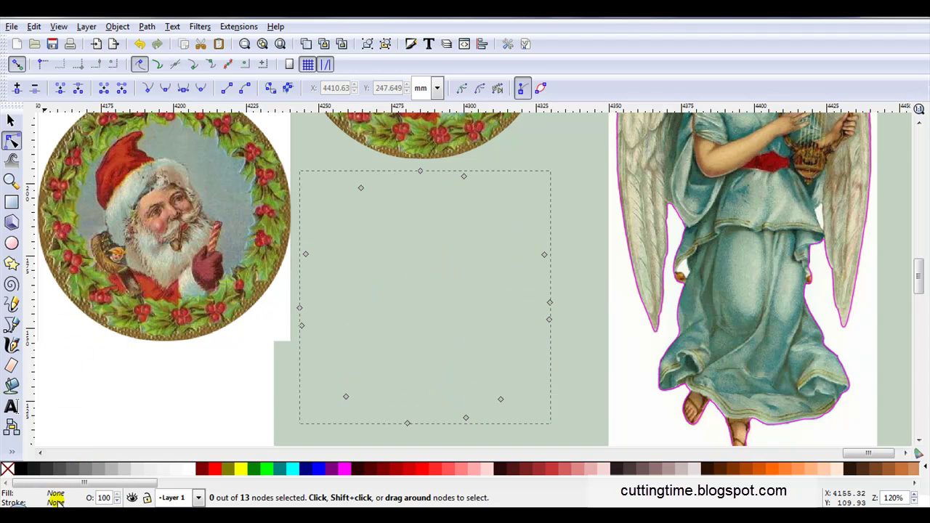
right_click(56, 502)
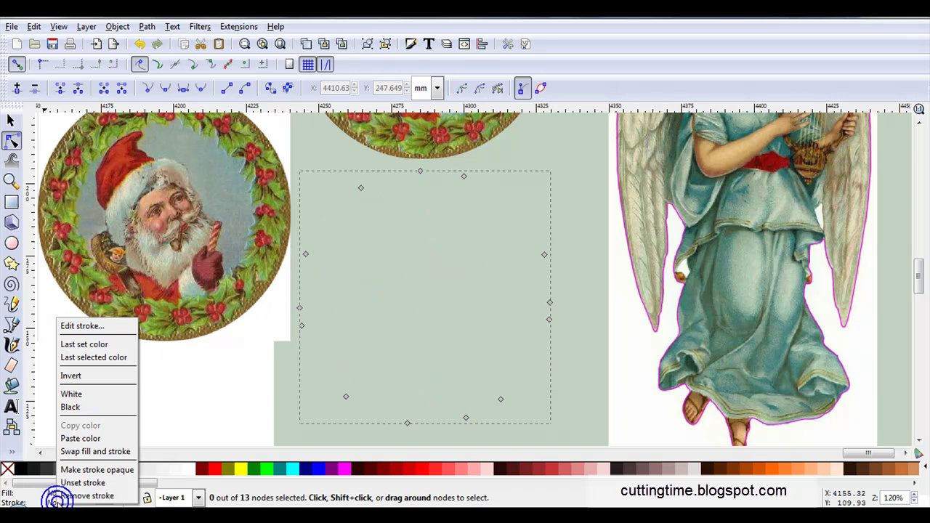
click(70, 407)
Select the empty 13-node circle outline and delete it.
scroll(277, 427, down, 1)
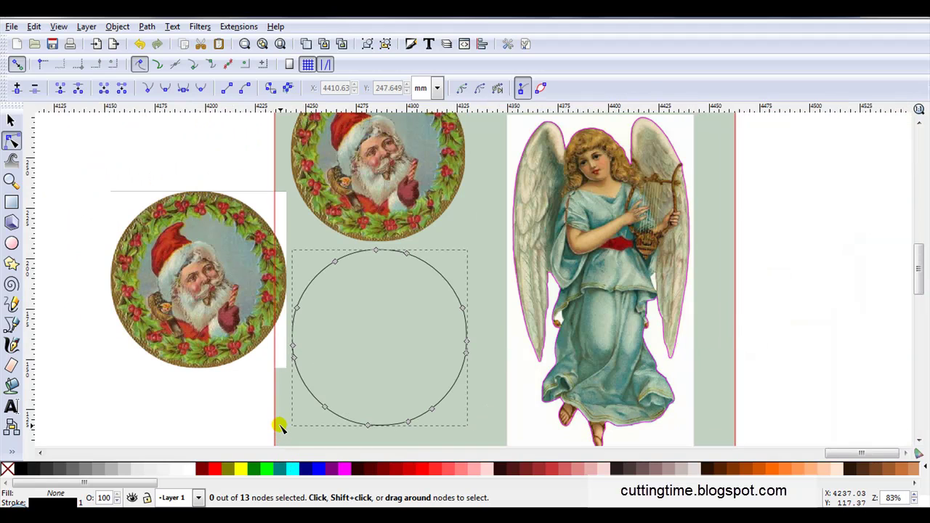
click(13, 125)
click(380, 186)
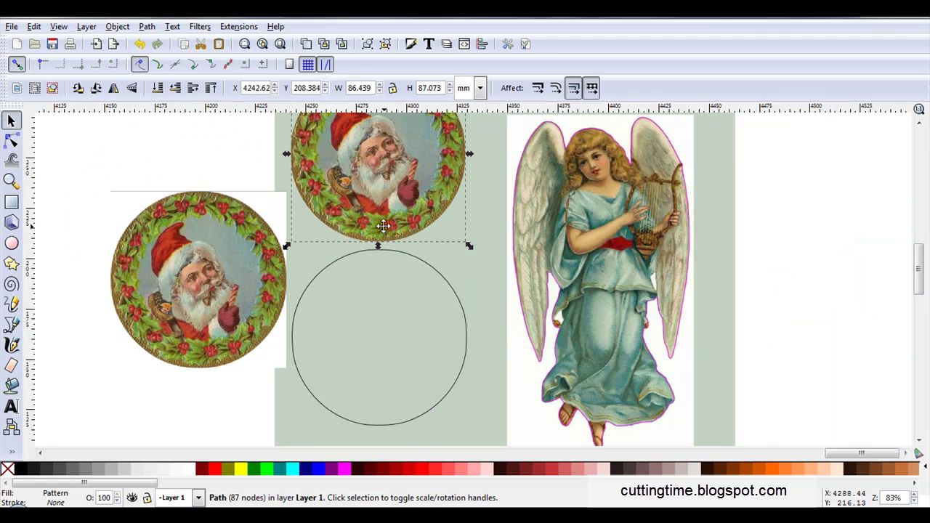
click(384, 252)
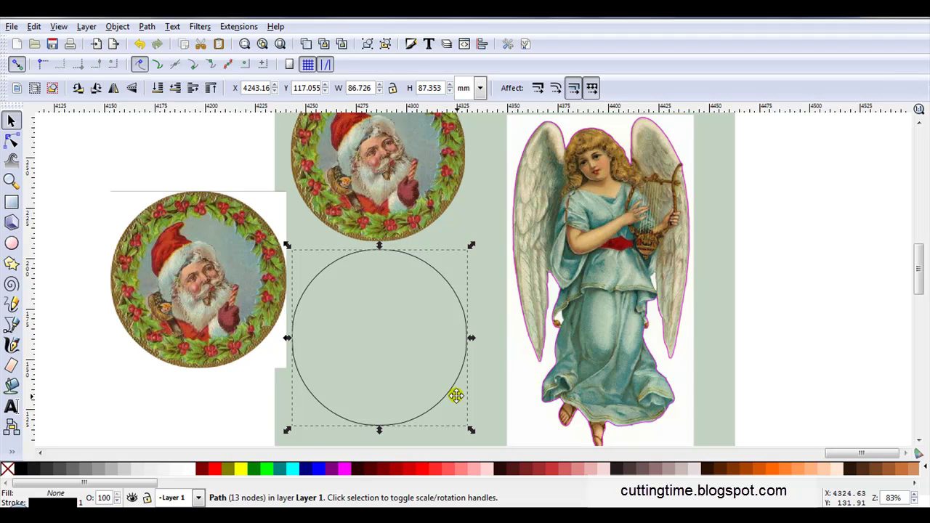
scroll(407, 363, down, 1)
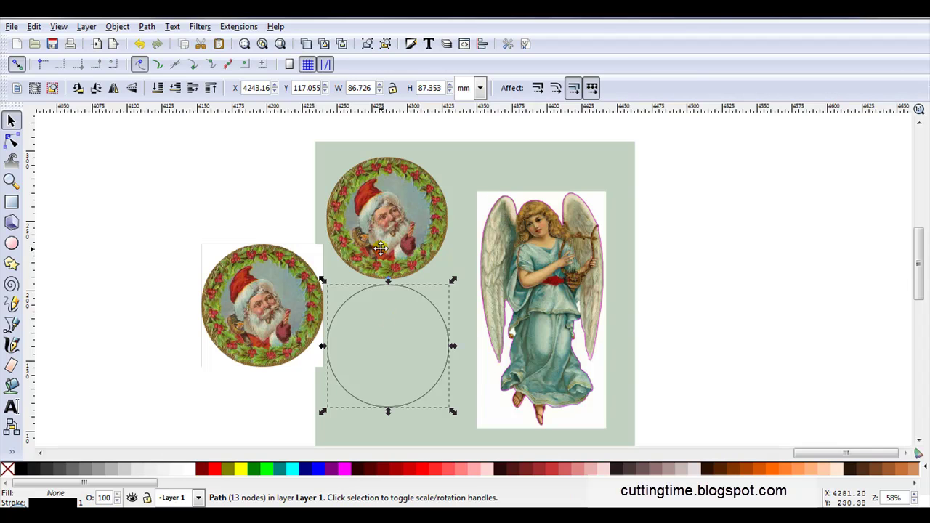
click(427, 296)
key(Delete)
Move the left Santa wreath into the gap and turn the angel image into a pattern.
drag(324, 328, 409, 373)
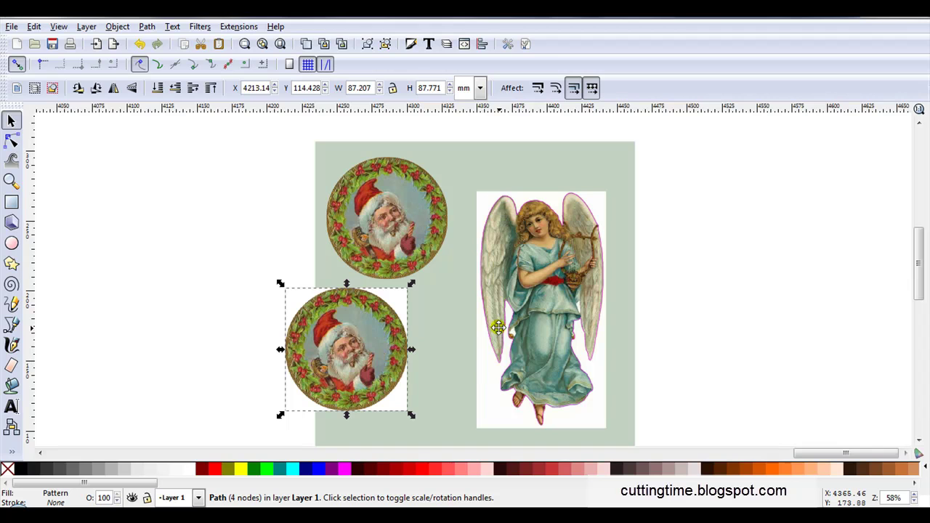
click(553, 333)
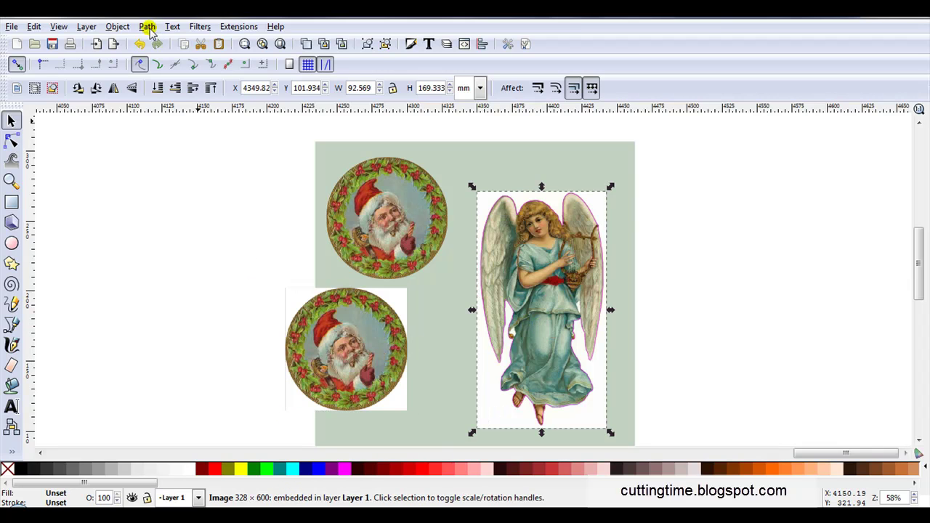
click(117, 26)
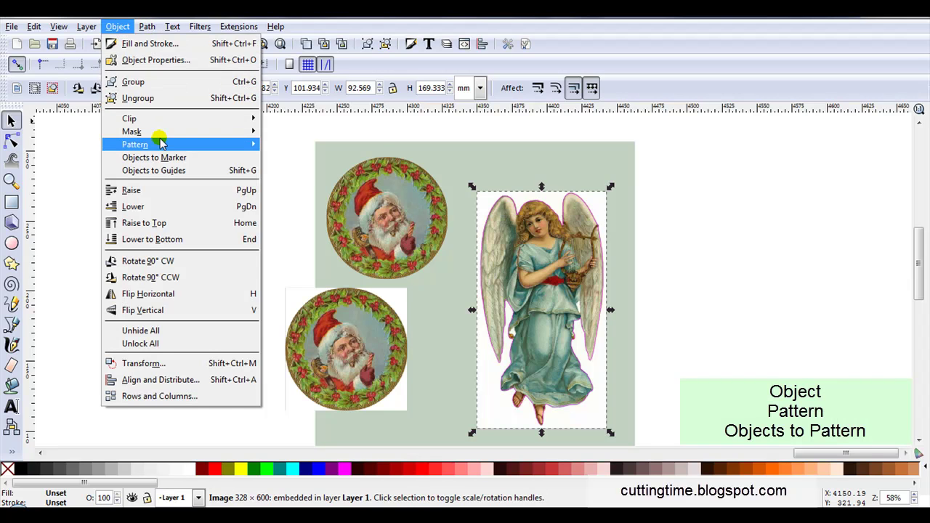
mouse_move(158, 144)
click(273, 144)
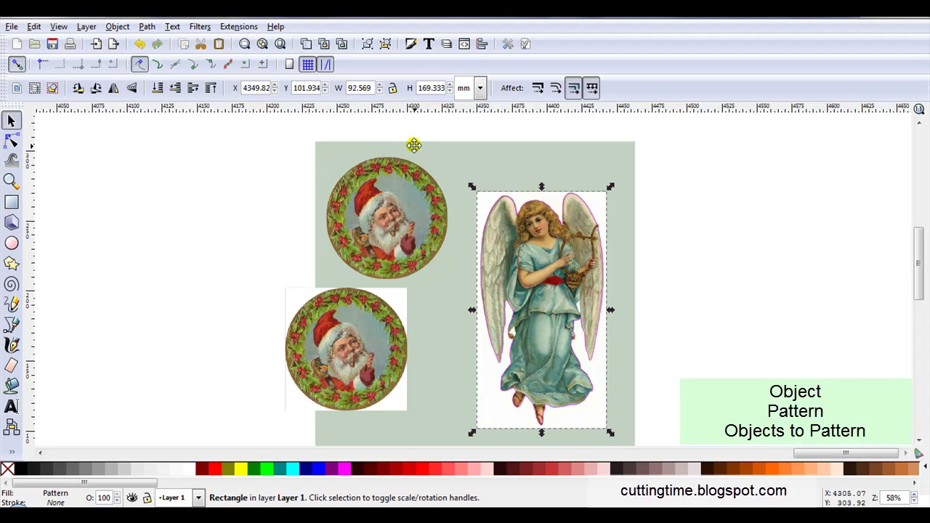
Divide the angel pattern along its outline into separate paths.
drag(435, 122, 645, 444)
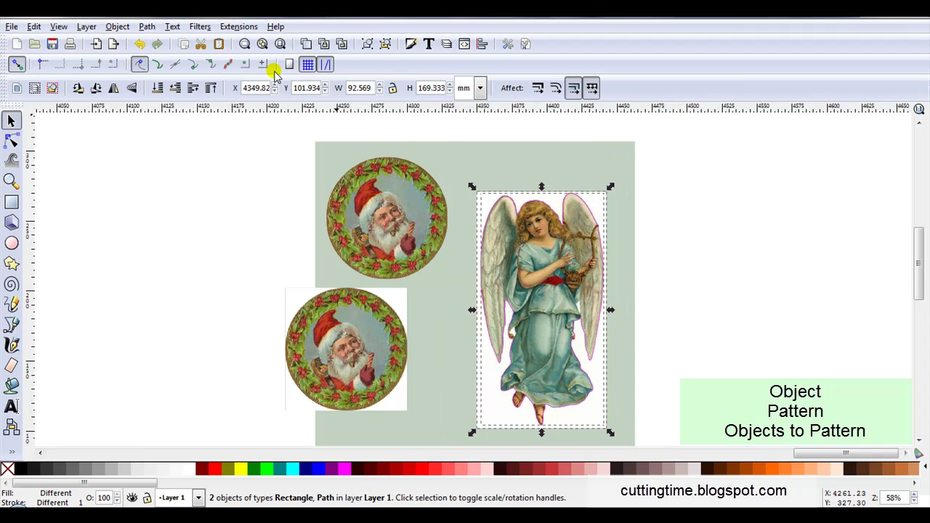
click(147, 27)
click(175, 163)
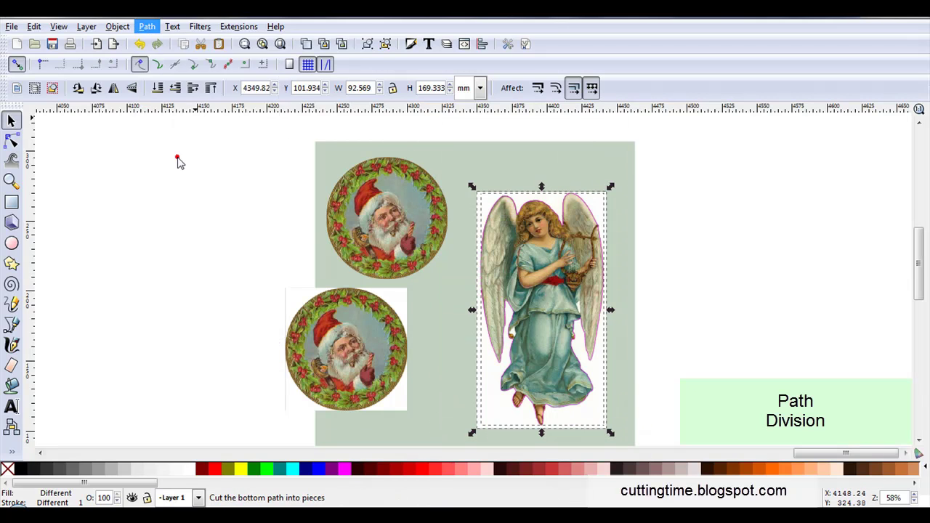
click(251, 210)
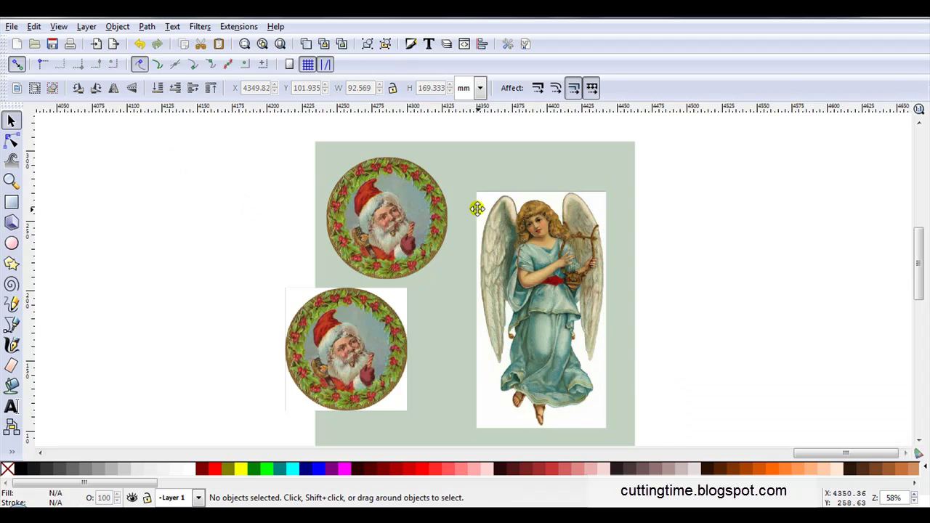
Move the white-backed angel piece aside and drag the cut-out angel to the right.
drag(496, 203, 609, 154)
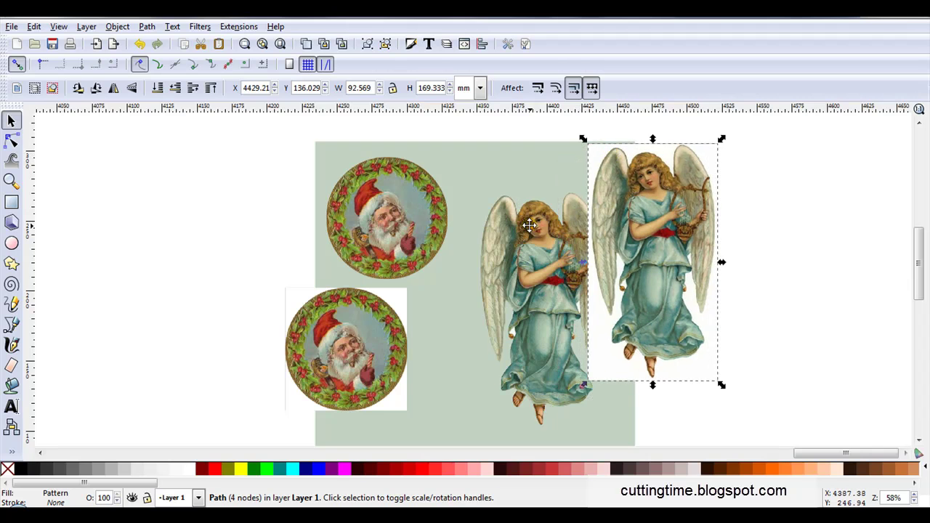
drag(530, 236, 501, 191)
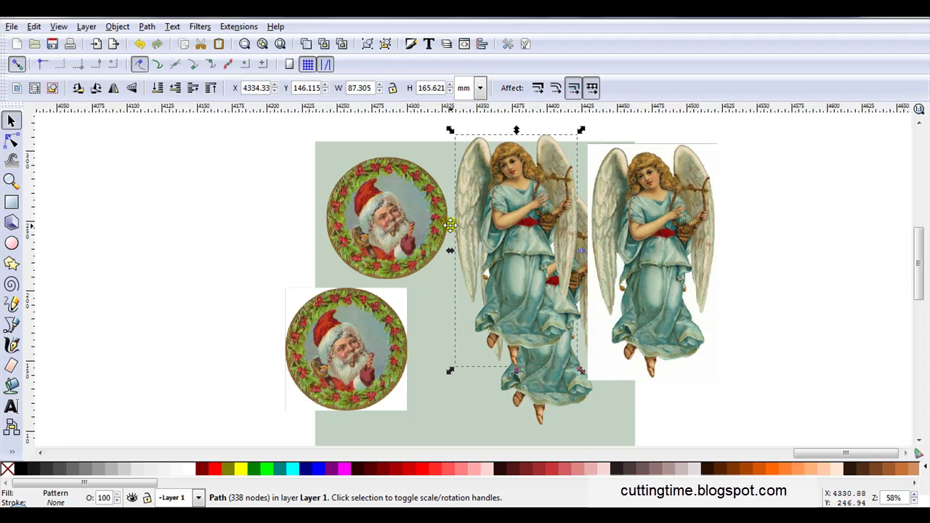
scroll(398, 224, down, 1)
click(443, 168)
scroll(443, 168, up, 4)
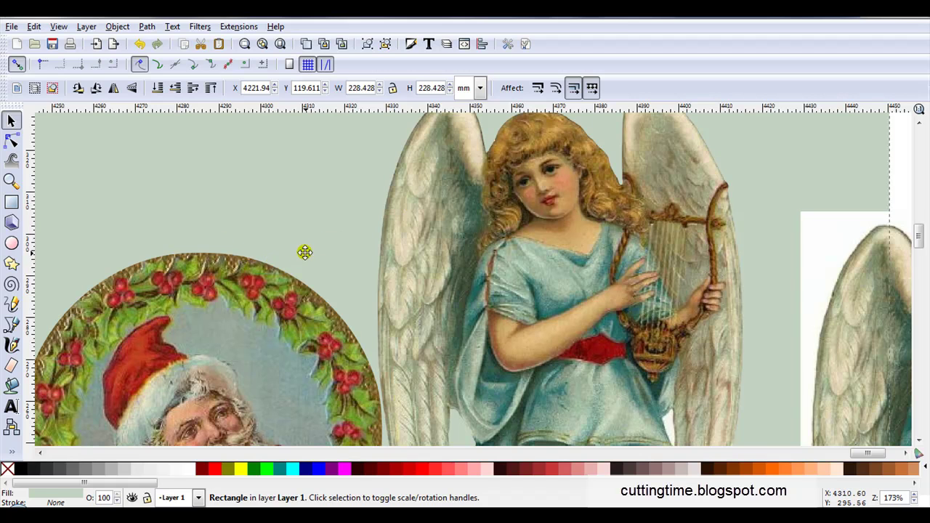
scroll(304, 250, down, 3)
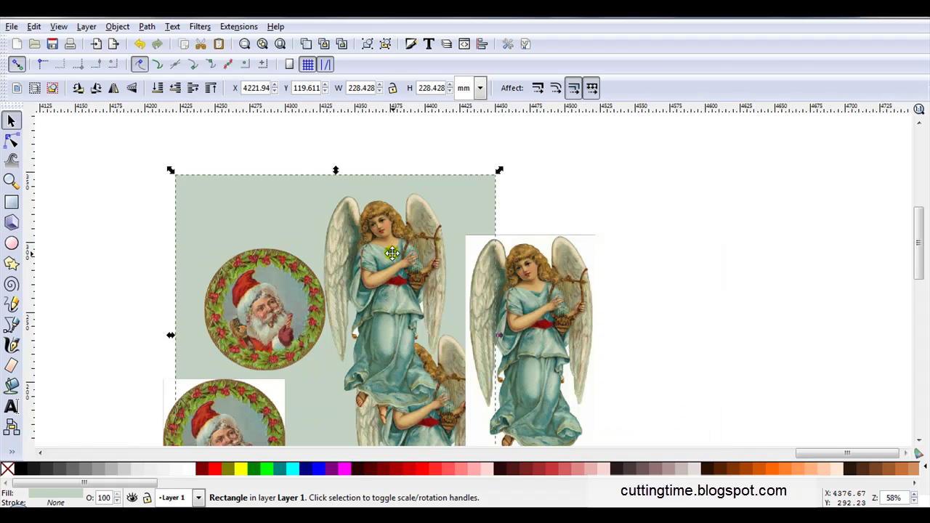
scroll(381, 254, down, 1)
drag(399, 260, 664, 244)
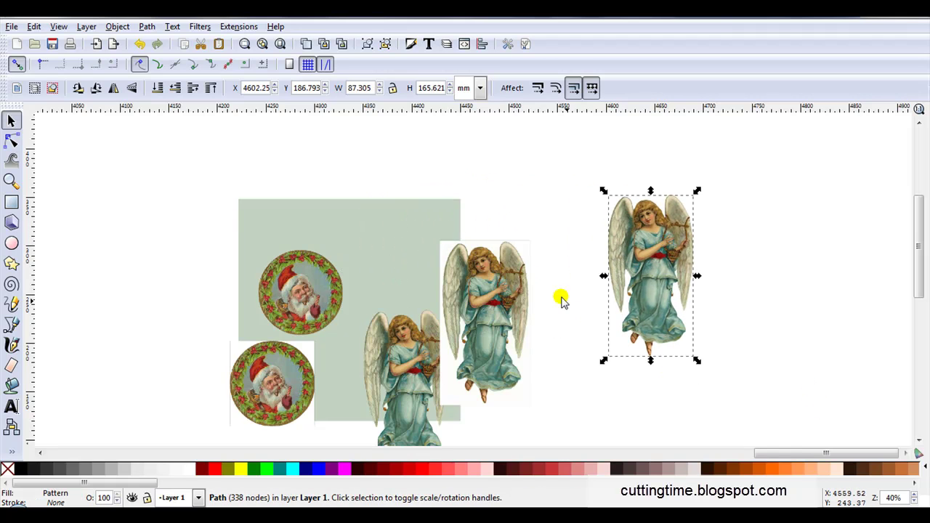
Shift the wreaths and leftover angel pieces left, leaving the cut-out angel alone.
drag(190, 182, 606, 480)
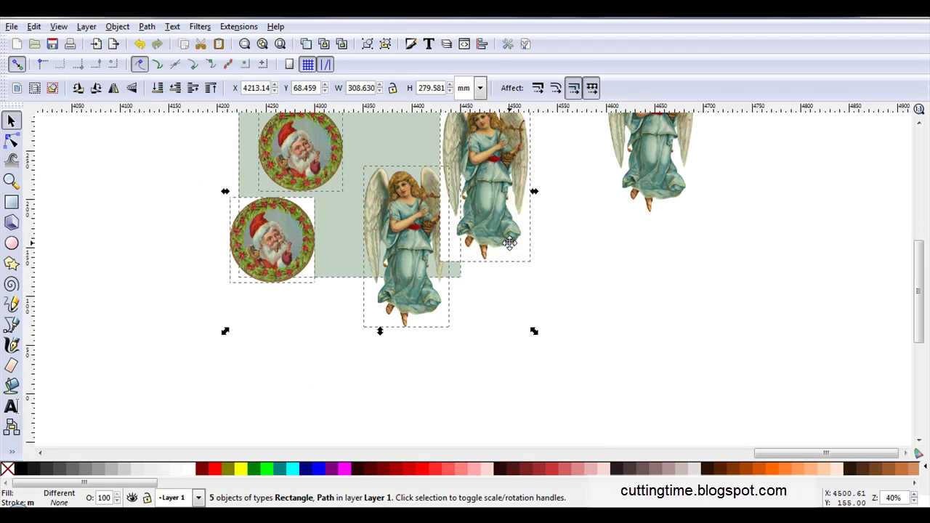
drag(510, 243, 247, 244)
drag(919, 295, 919, 232)
scroll(832, 254, up, 2)
click(552, 305)
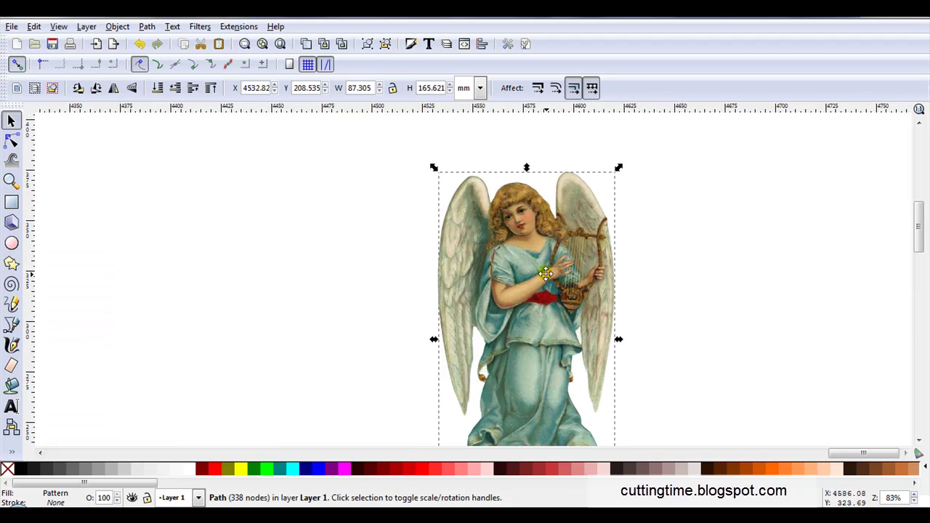
Keep patterns fixed when moving objects and shift the angel shape over the pattern.
drag(544, 272, 566, 273)
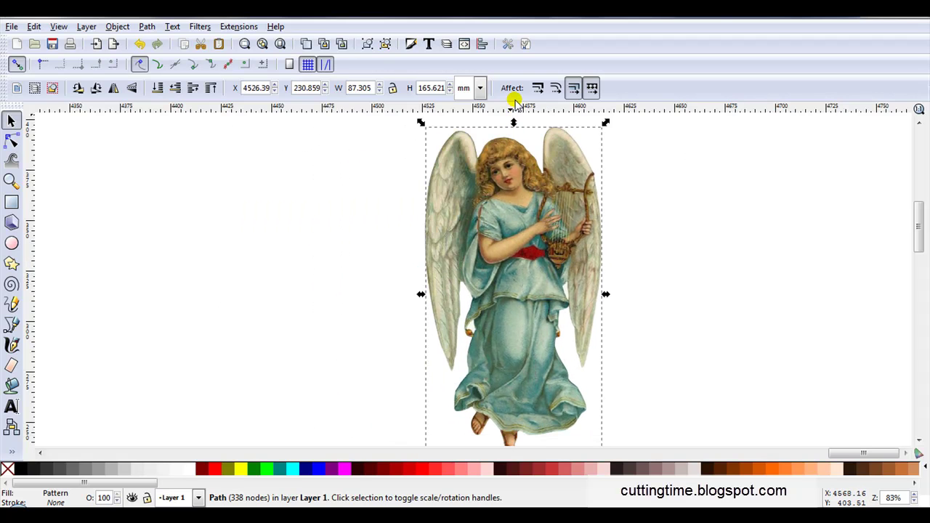
click(594, 88)
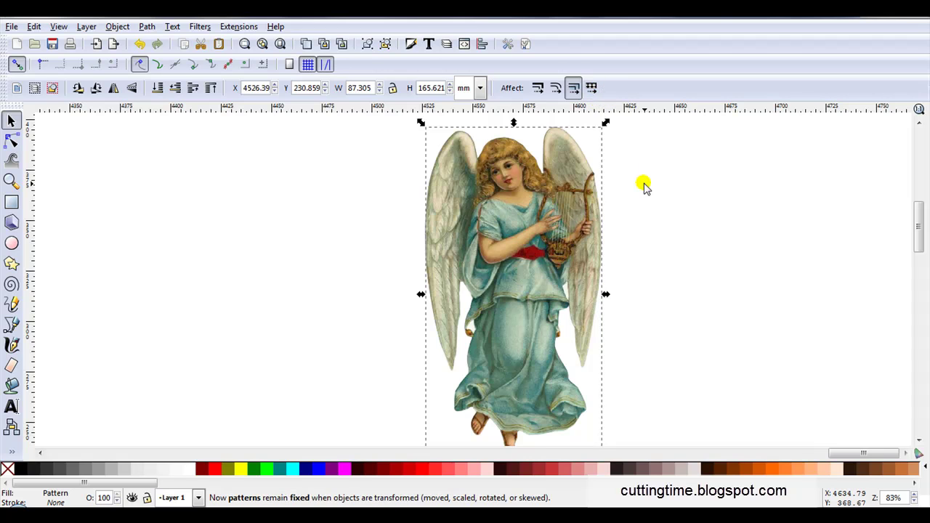
drag(556, 237, 398, 274)
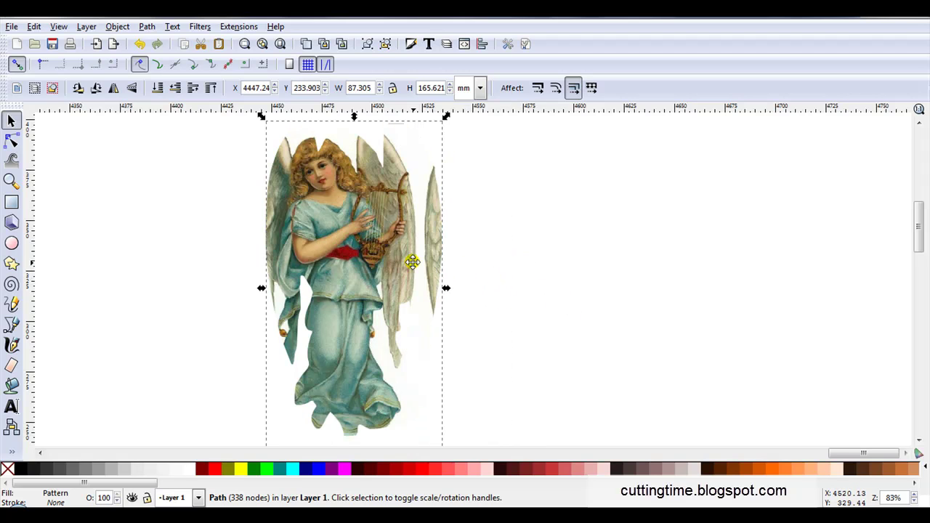
ctrl+scroll(430, 262, down, 2)
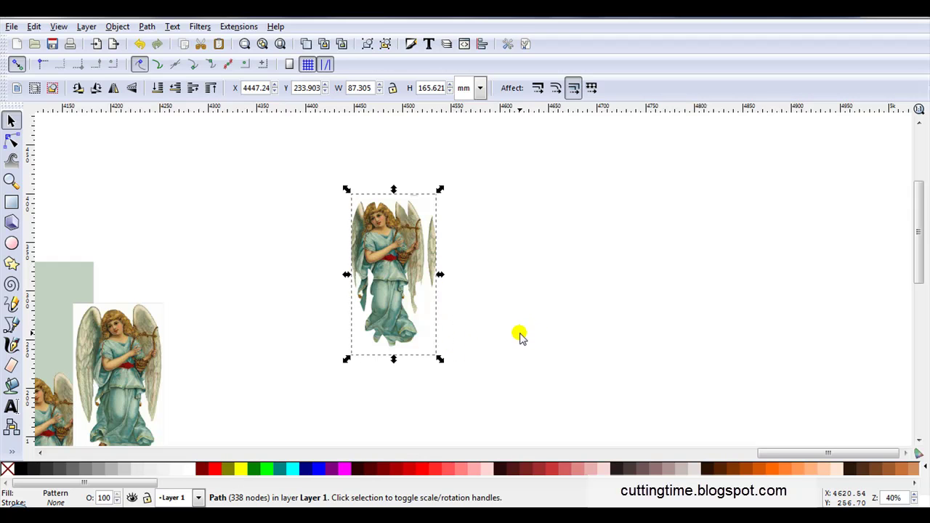
Stretch the angel shape to 301.295 × 349.376 mm, revealing a tiled grid of angels.
drag(441, 359, 609, 452)
drag(347, 193, 304, 106)
drag(481, 279, 602, 278)
ctrl+scroll(429, 297, down, 2)
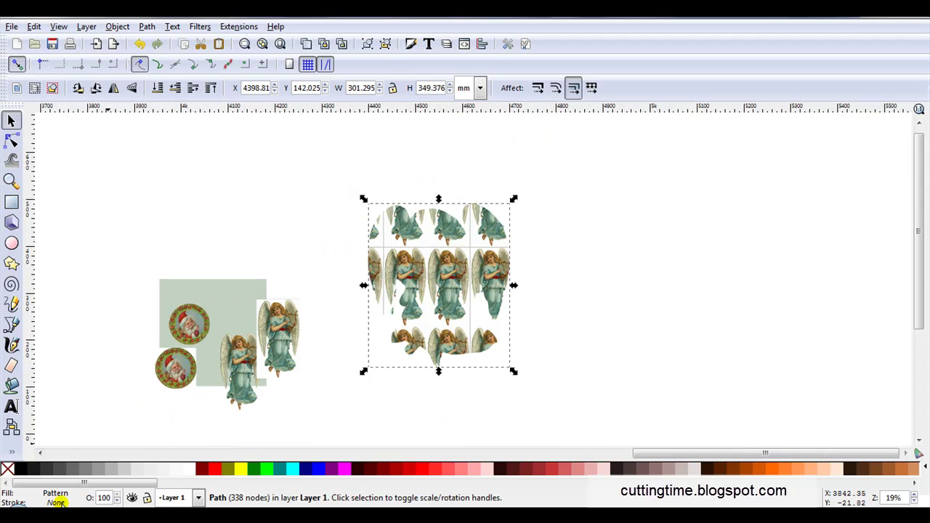
Give the tiled angel shape a black outline of width 4.
right_click(62, 502)
click(67, 409)
right_click(78, 499)
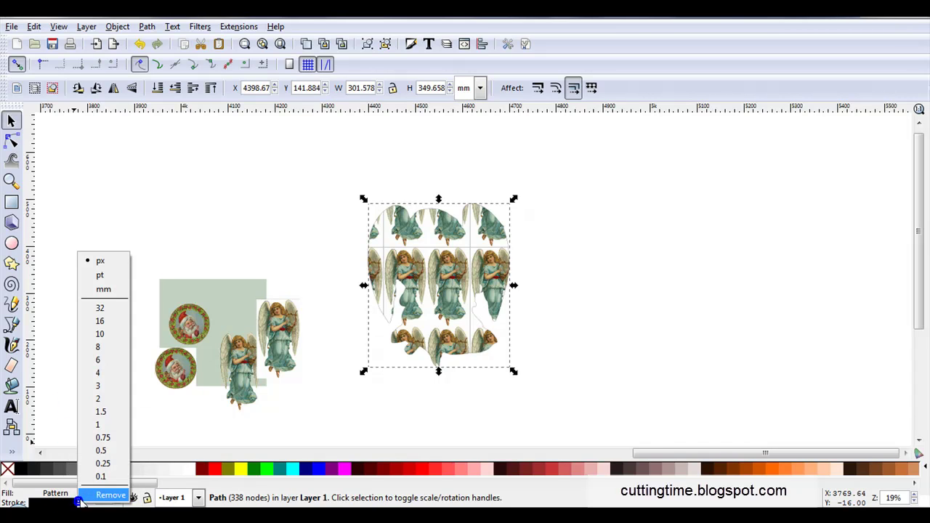
click(97, 373)
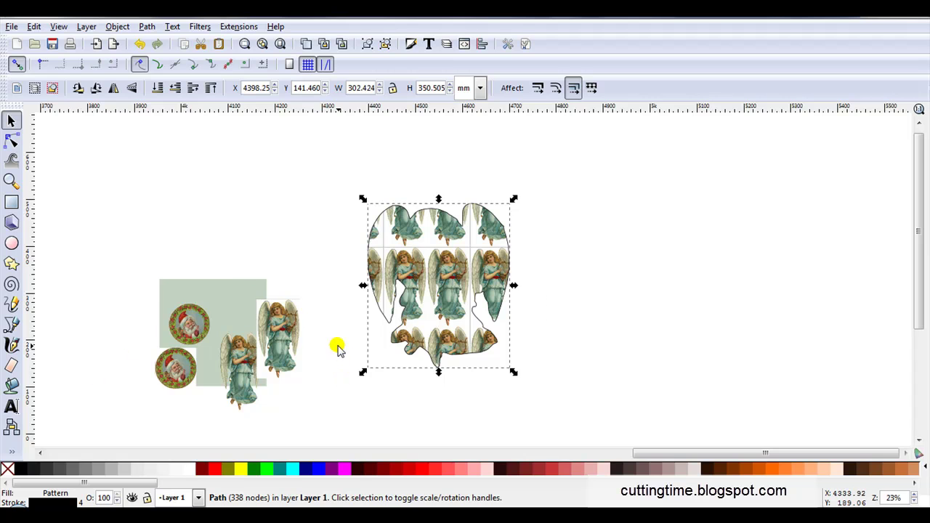
Move the angel beside the silhouette with patterns kept fixed during transforms.
ctrl+scroll(331, 340, up, 1)
drag(283, 369, 345, 281)
click(590, 88)
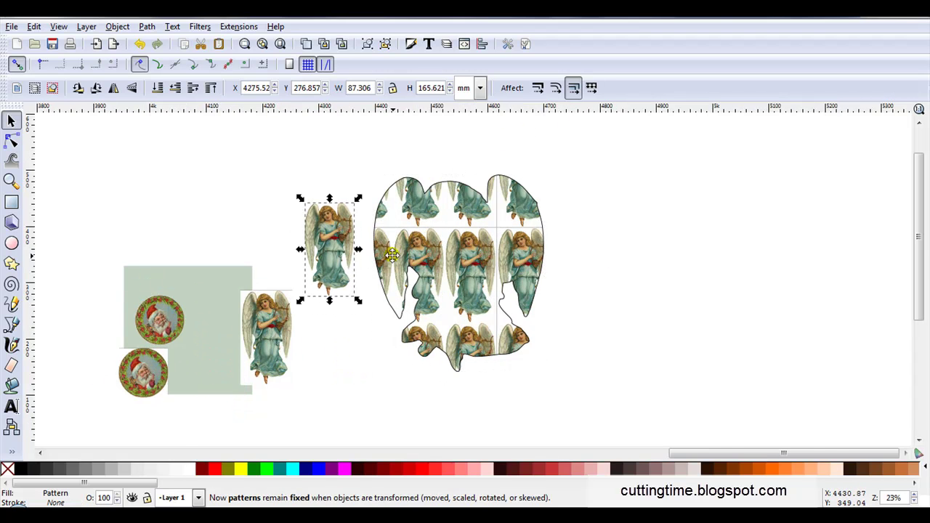
ctrl+scroll(392, 255, up, 2)
ctrl+scroll(288, 250, up, 2)
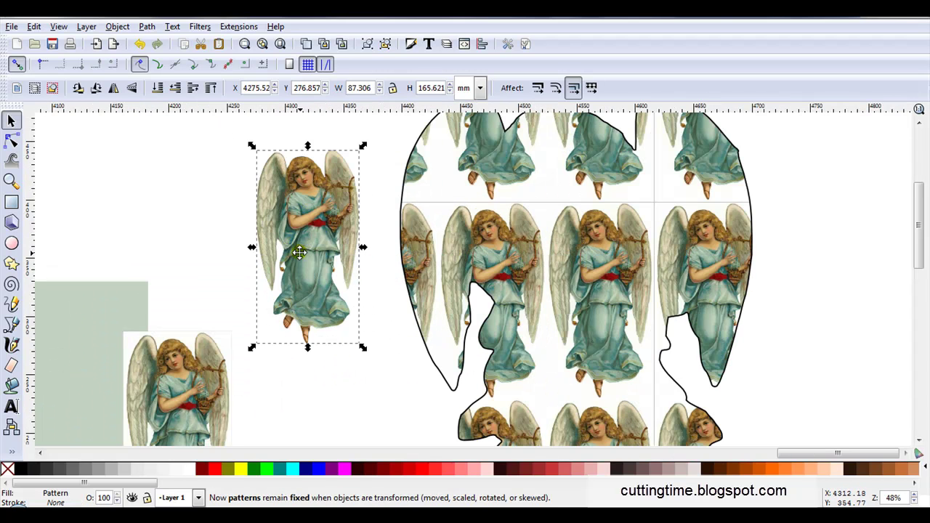
ctrl+scroll(300, 258, down, 2)
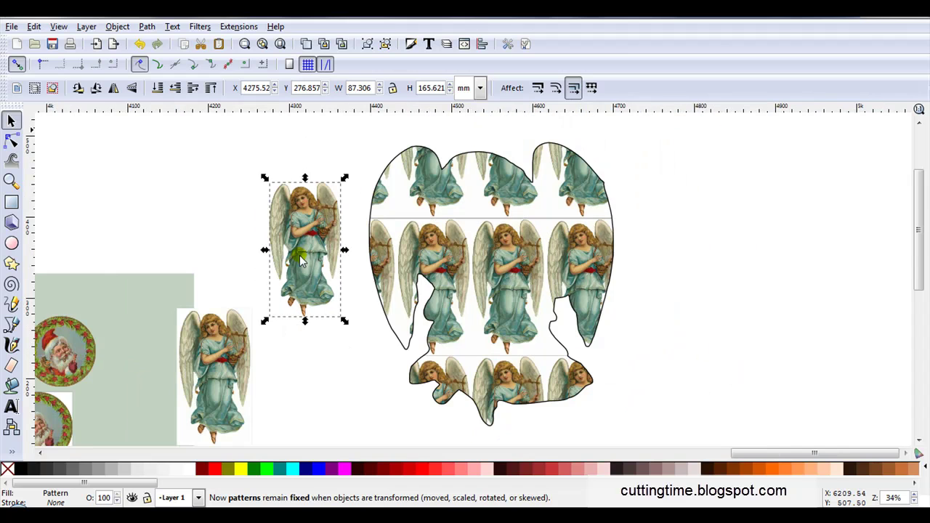
click(508, 229)
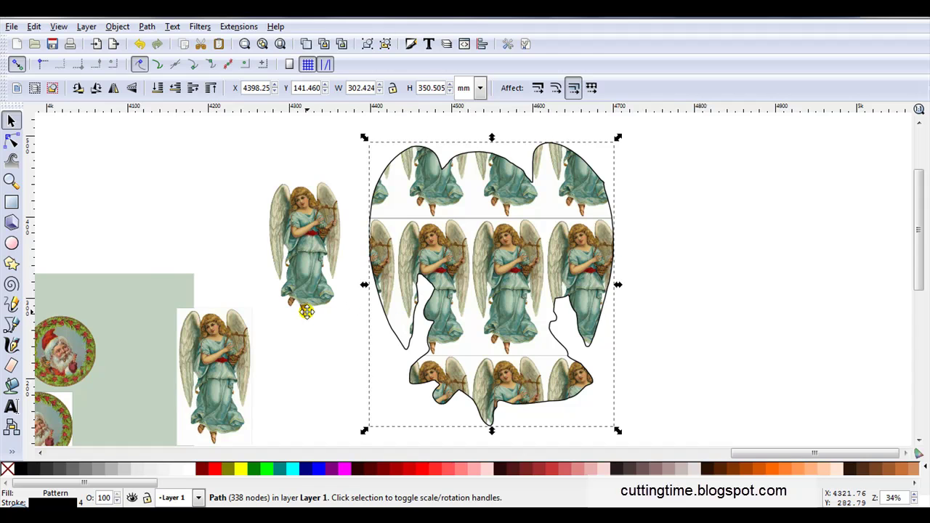
key(minus)
Enlarge the angel pattern rectangle to 302.976 × 334.293 mm, tiling six angels in two rows.
click(305, 343)
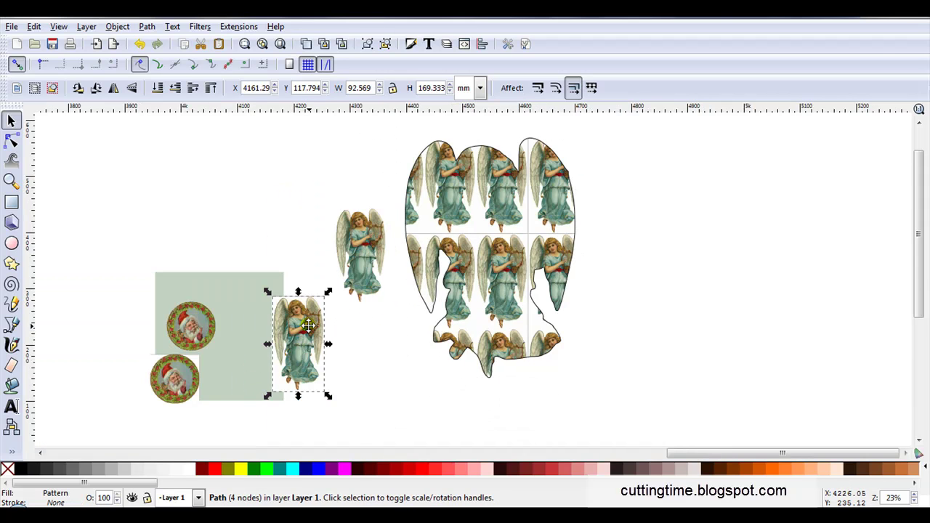
scroll(301, 360, up, 1)
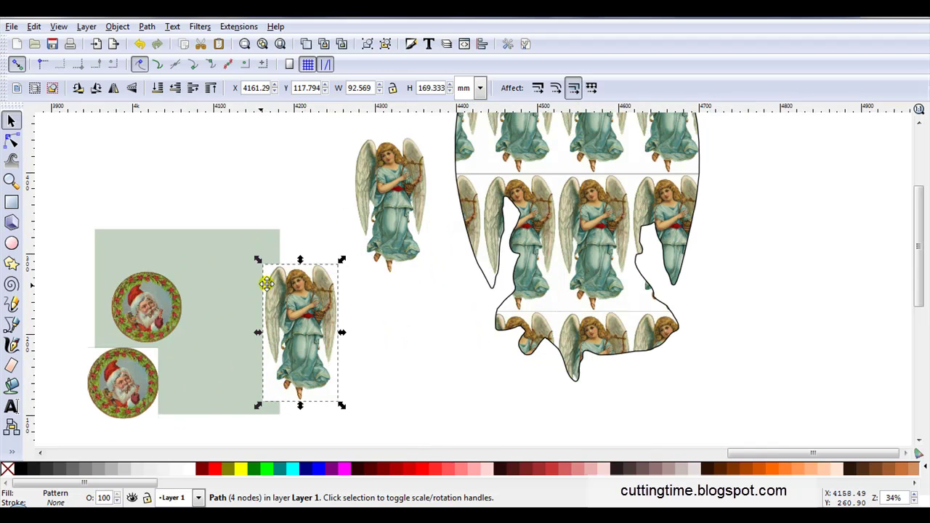
drag(258, 262, 87, 126)
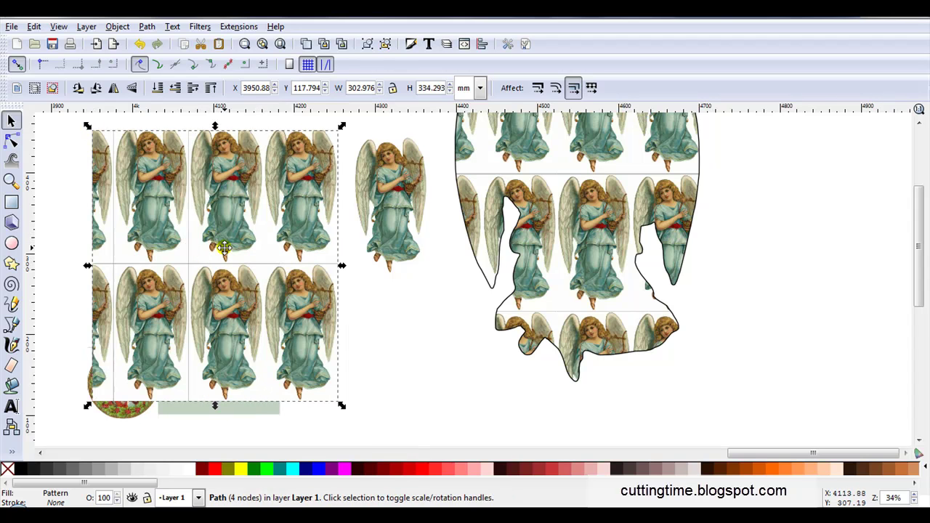
scroll(340, 304, down, 1)
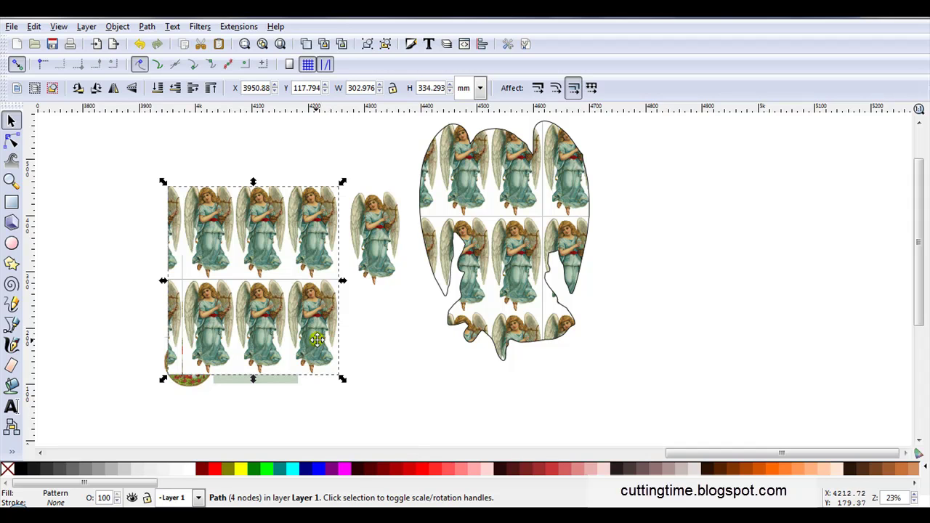
scroll(293, 292, up, 1)
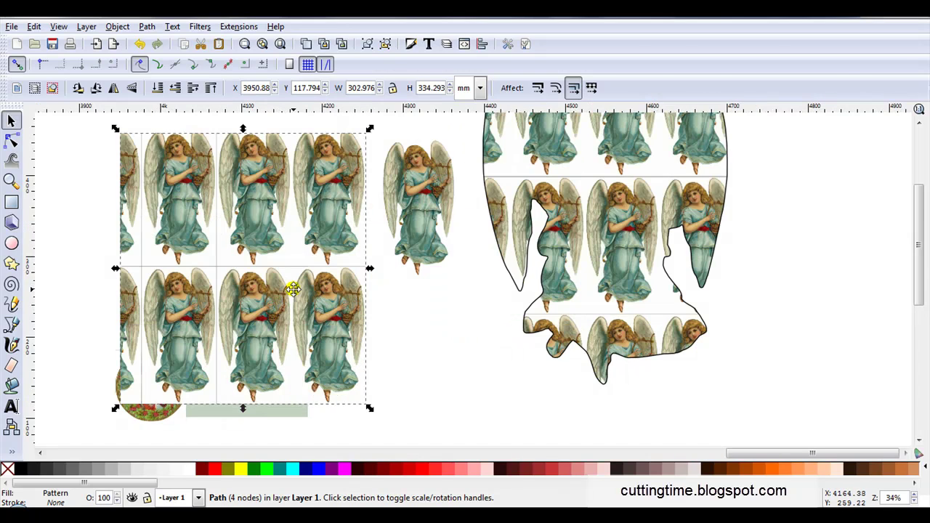
scroll(295, 290, up, 1)
click(603, 219)
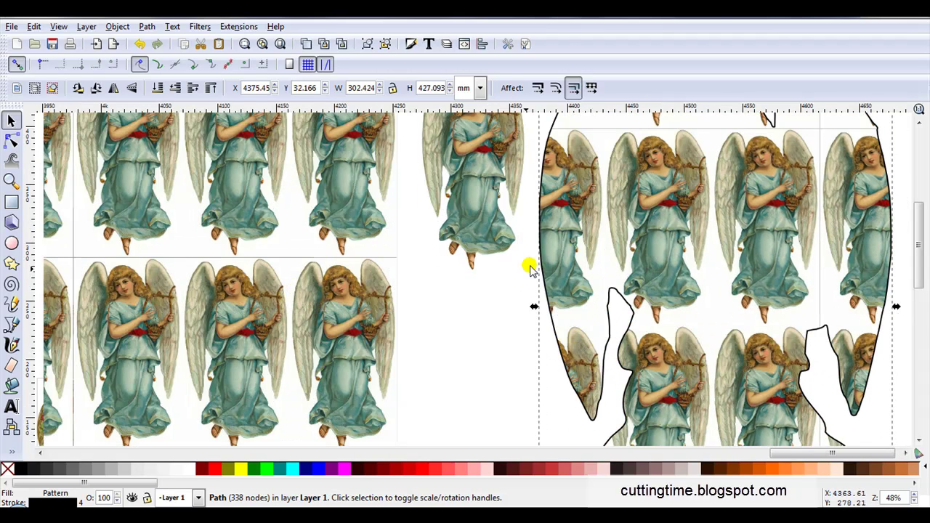
scroll(277, 302, up, 2)
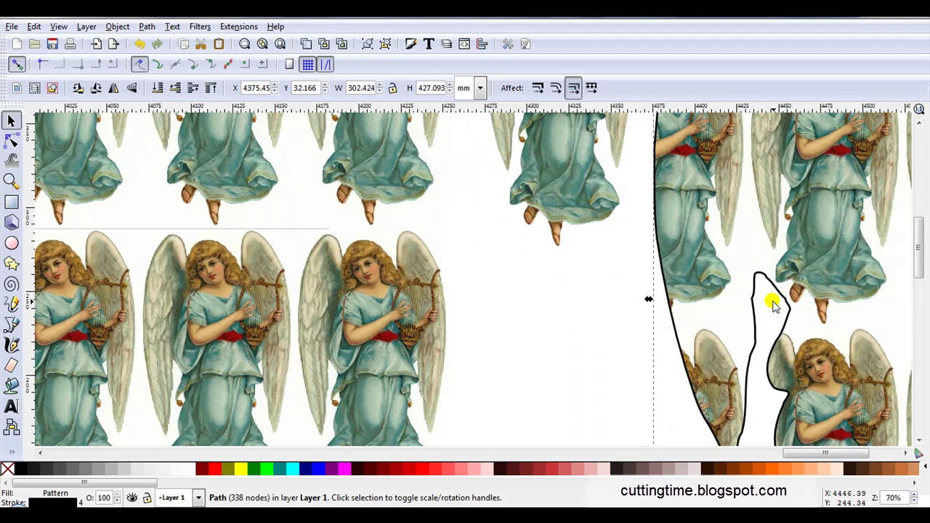
scroll(567, 342, down, 1)
scroll(859, 256, down, 2)
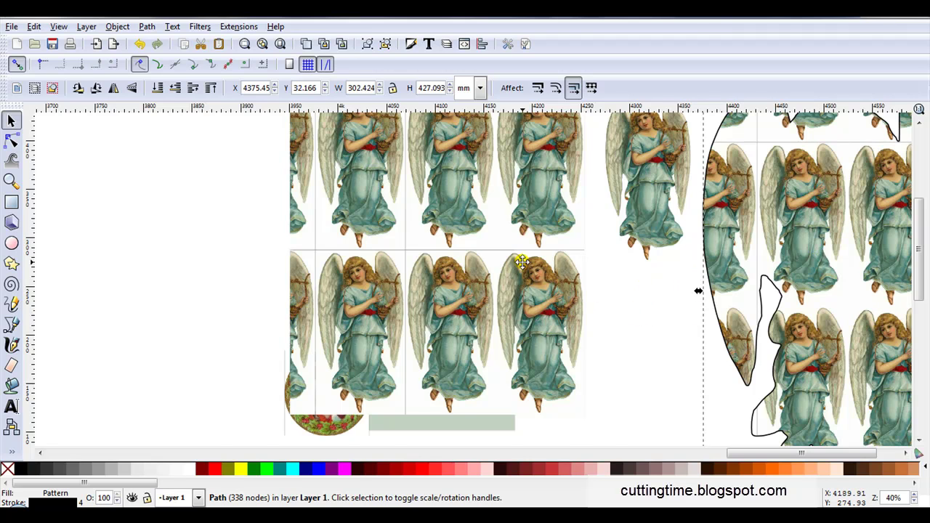
scroll(499, 263, up, 1)
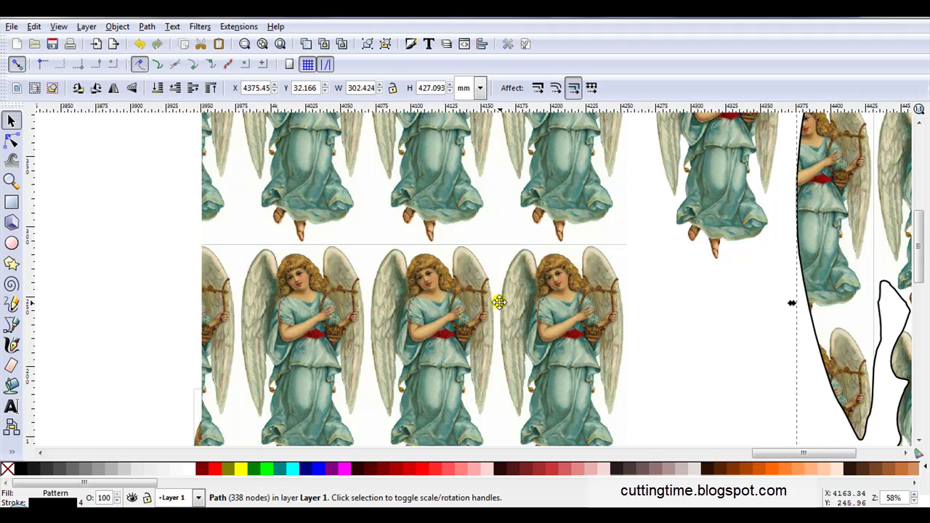
scroll(499, 324, down, 1)
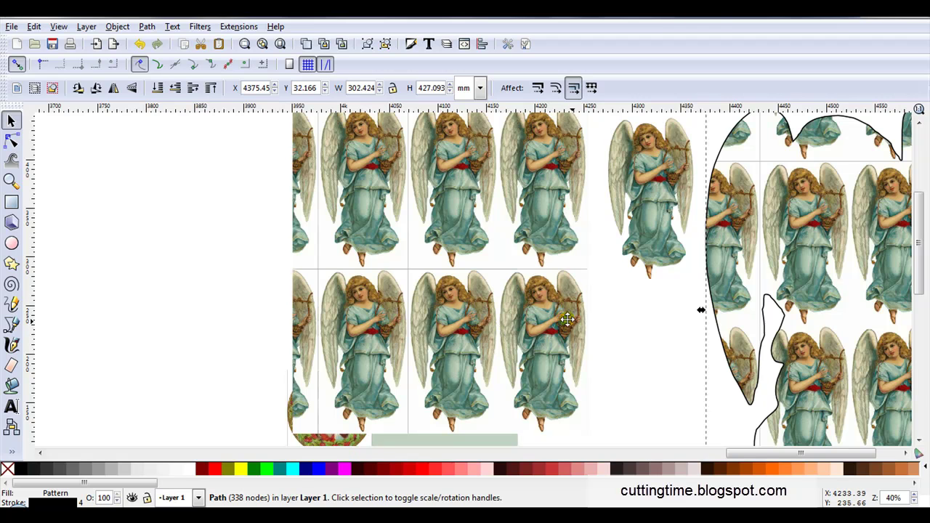
scroll(626, 332, down, 2)
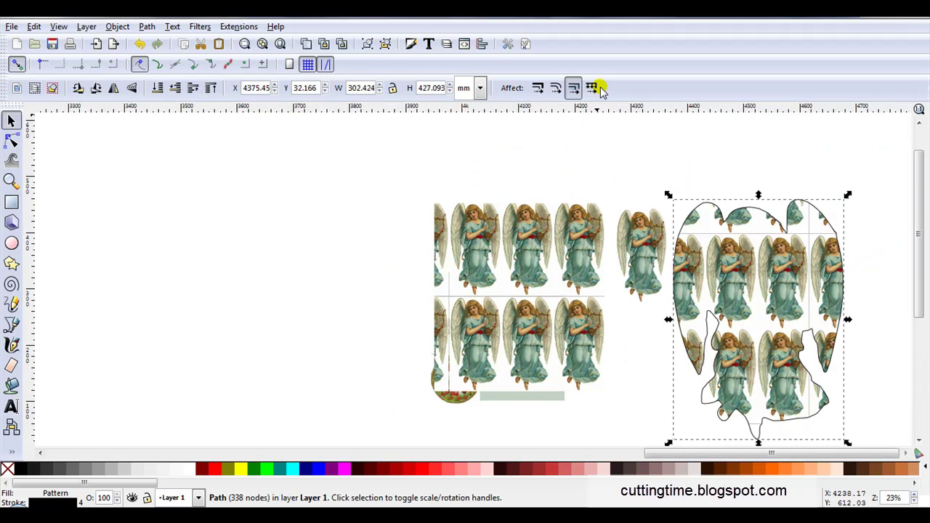
Make patterns move with objects, then drag the lone angel to empty canvas on the left.
click(592, 87)
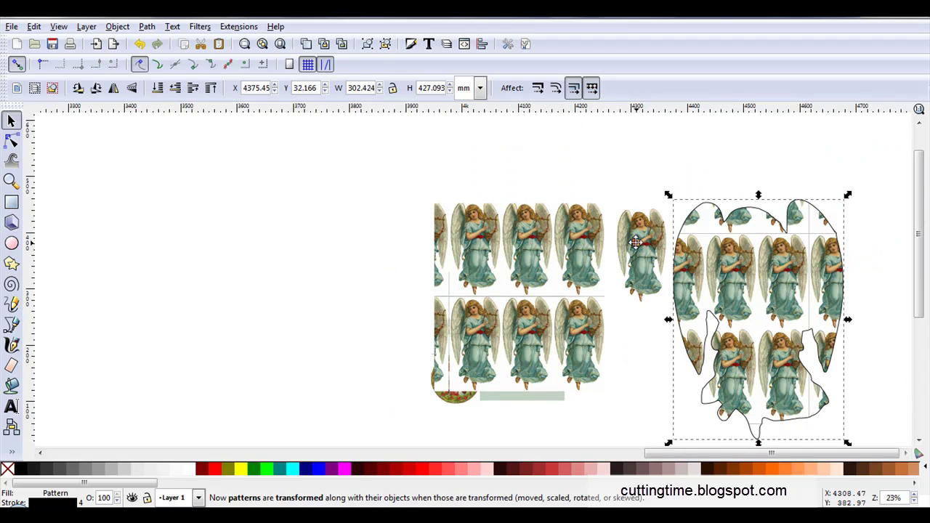
drag(636, 242, 302, 207)
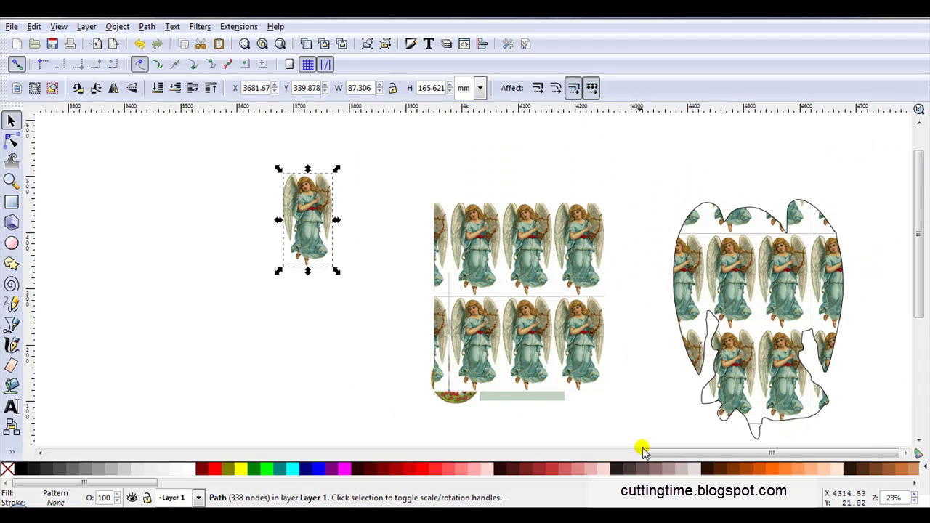
drag(643, 451, 543, 450)
drag(594, 230, 416, 255)
ctrl+scroll(442, 208, up, 2)
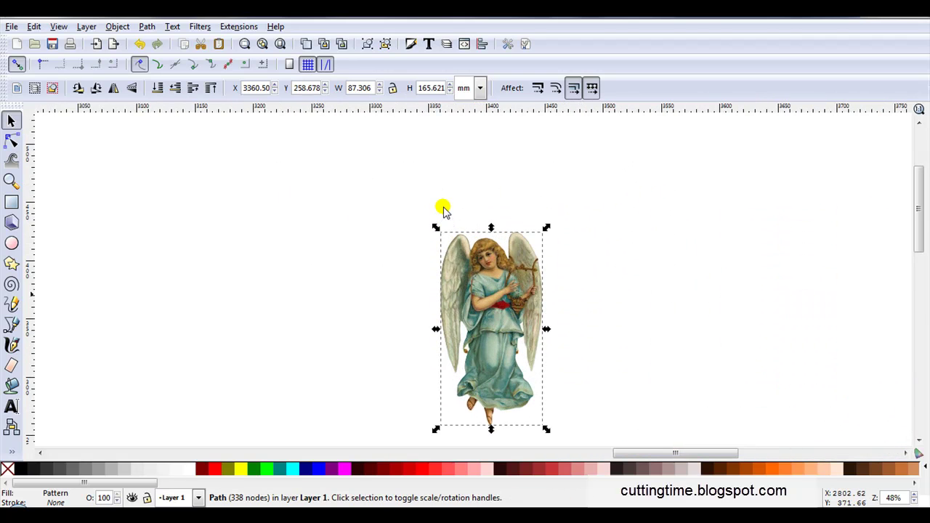
drag(498, 380, 476, 332)
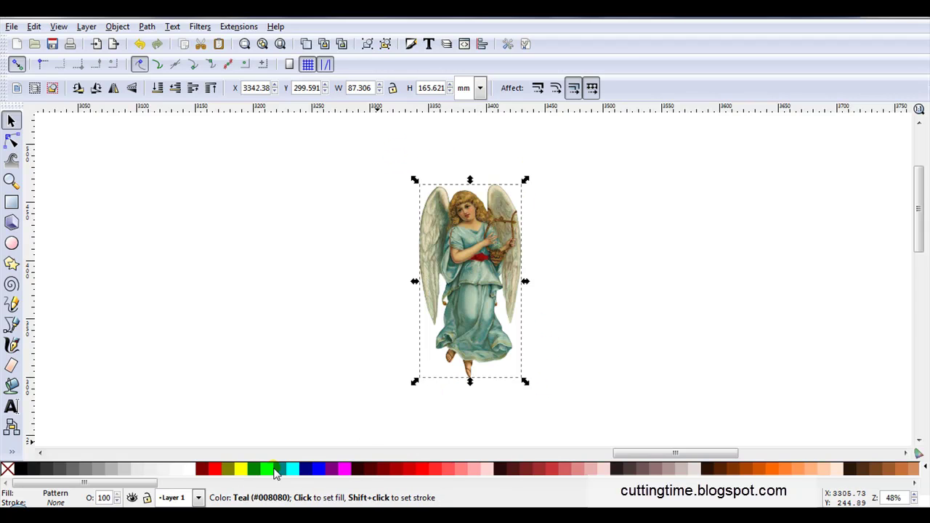
Draw a green rectangle over the angel and send it behind the angel.
click(10, 203)
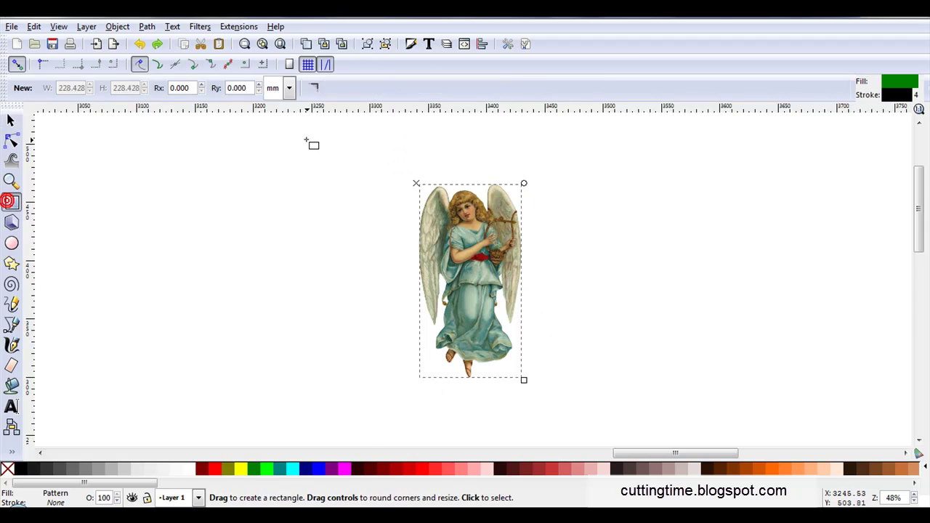
drag(380, 142, 547, 405)
click(10, 122)
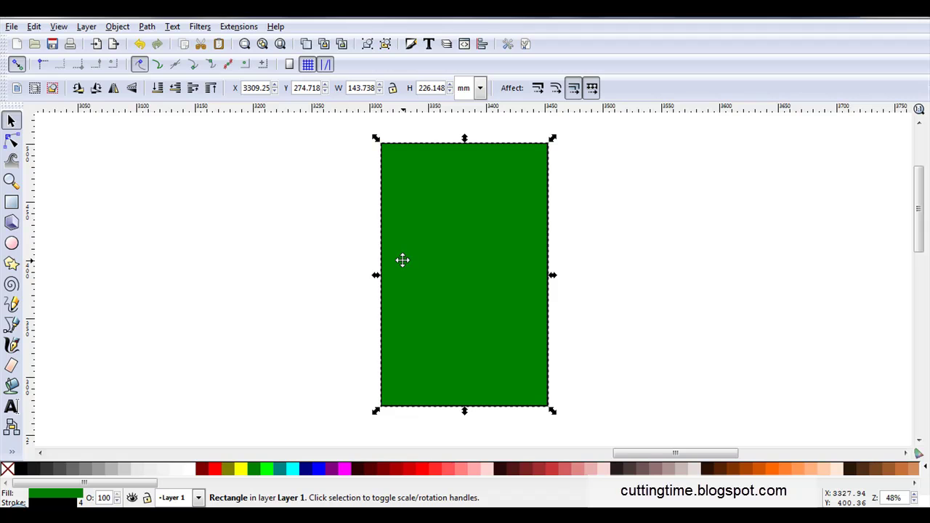
click(295, 186)
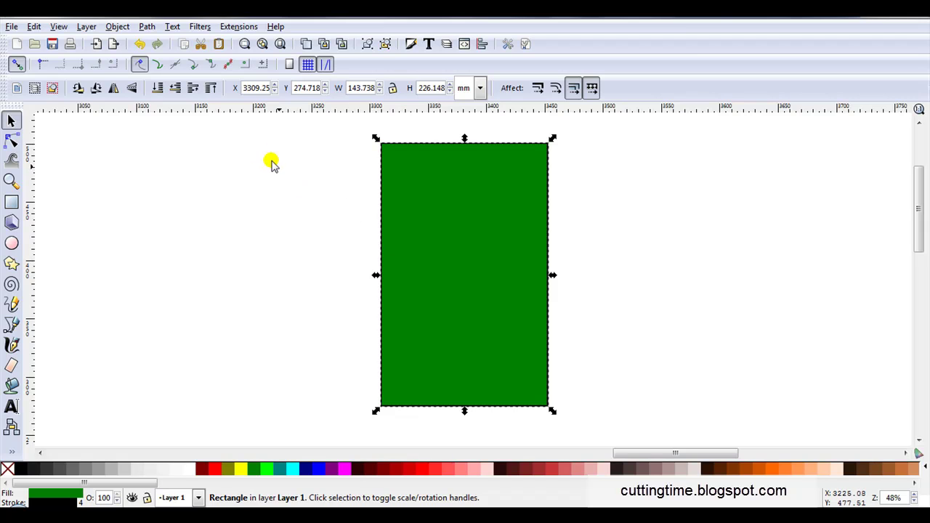
click(159, 90)
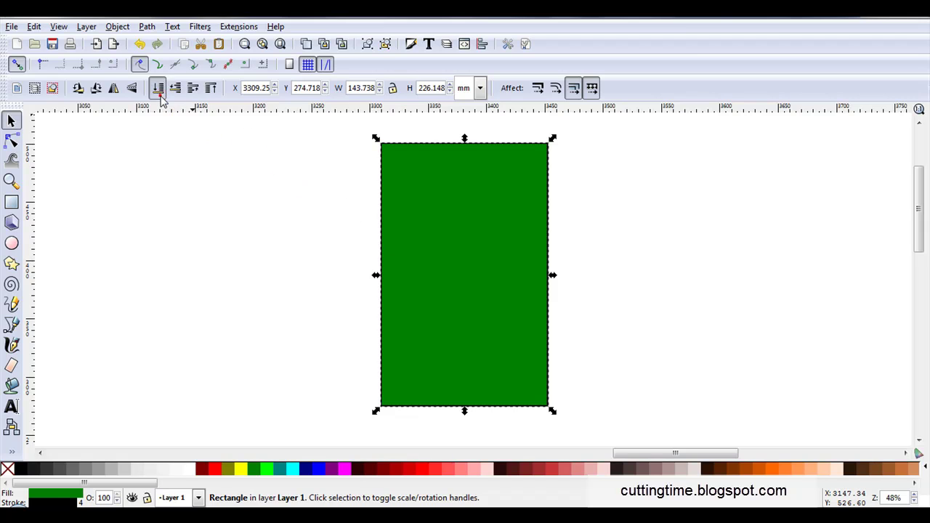
Switch to Outline display and trim the rectangle's edges to about 136 × 213 mm.
click(57, 26)
mouse_move(135, 55)
click(238, 95)
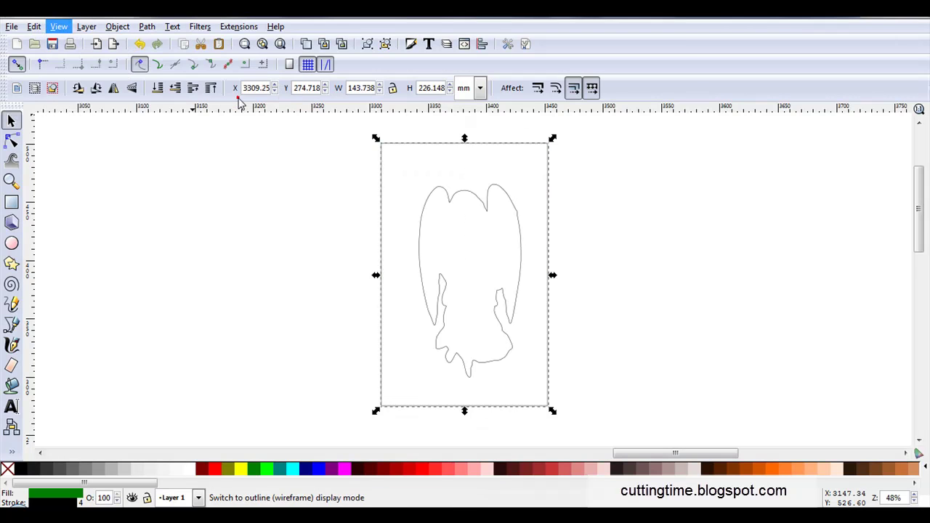
drag(465, 139, 465, 152)
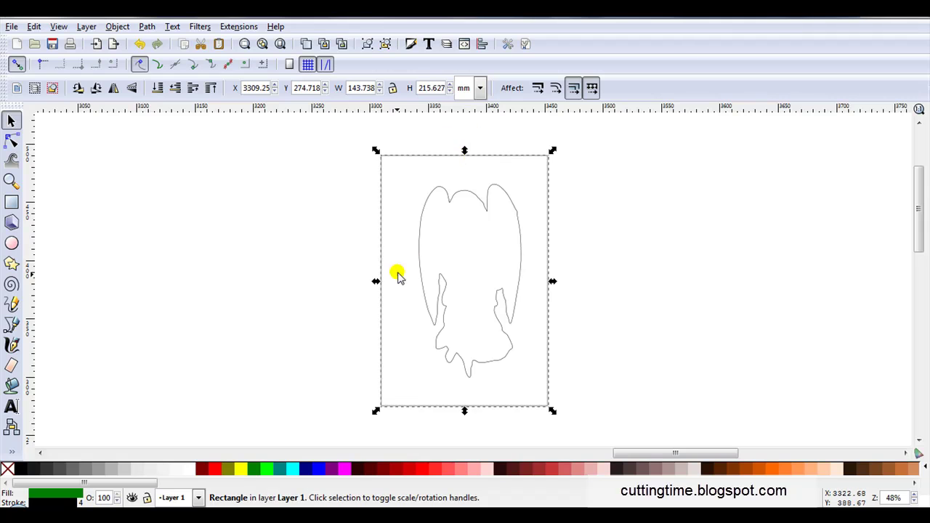
drag(377, 283, 387, 286)
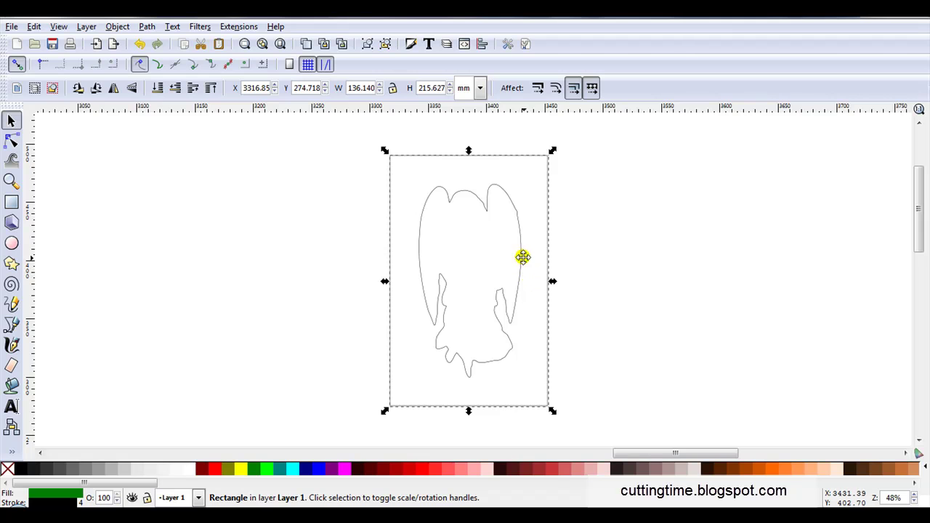
drag(468, 151, 469, 153)
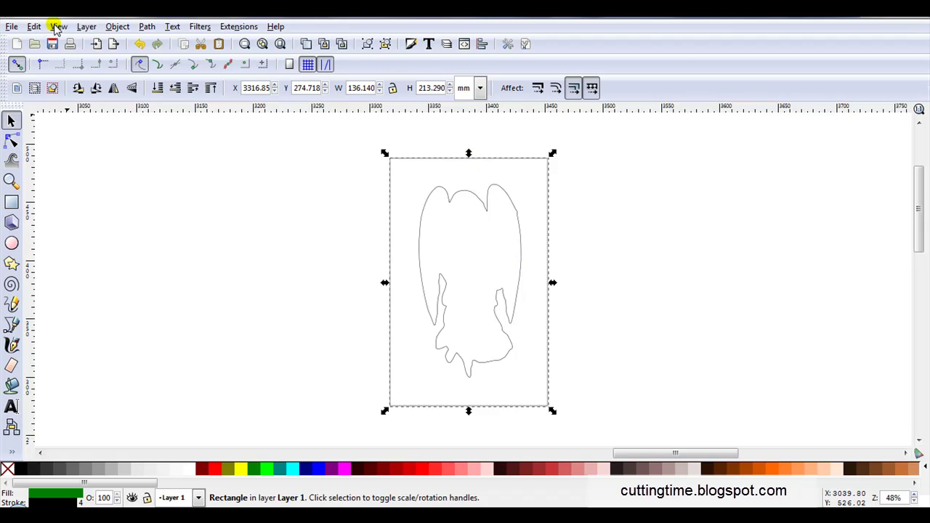
Return to normal display and centre the angel on the green rectangle with Align and Distribute.
click(57, 26)
mouse_move(92, 53)
click(218, 64)
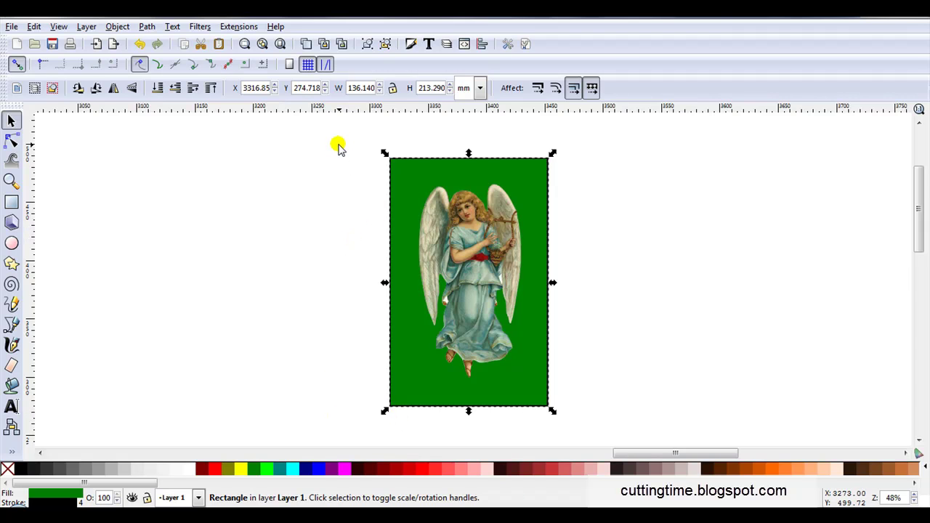
drag(338, 137, 628, 432)
click(483, 43)
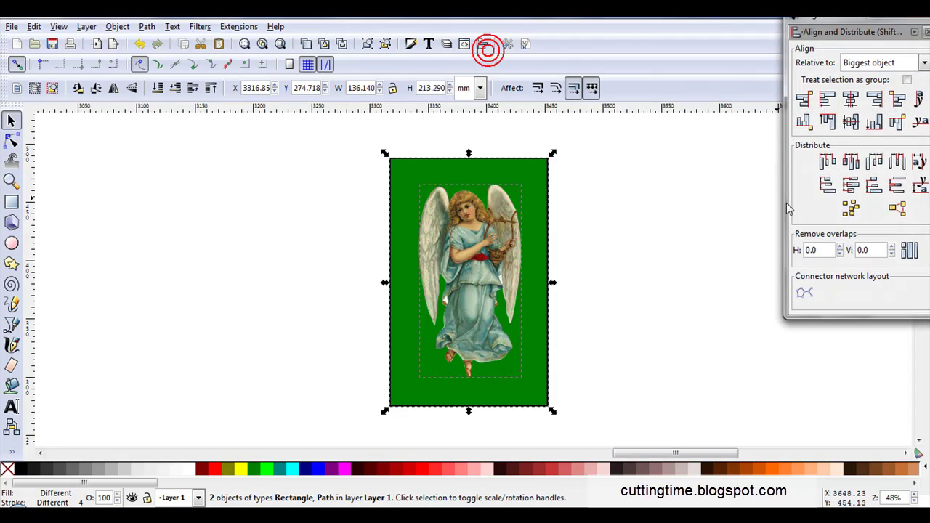
click(851, 121)
click(852, 101)
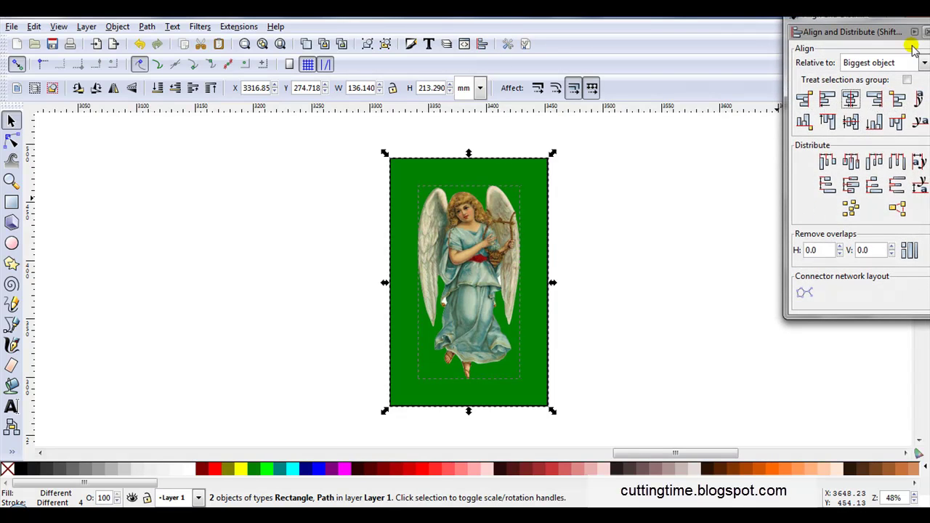
click(925, 32)
key(Escape)
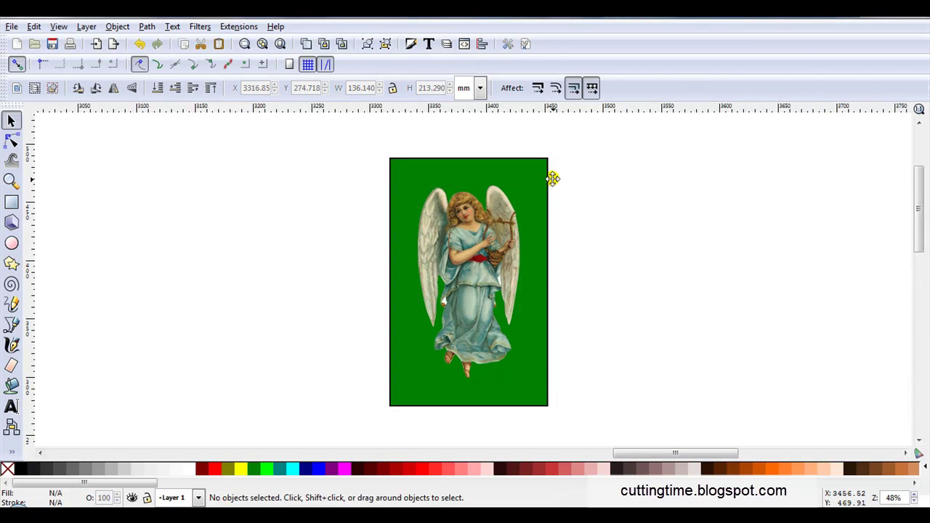
Give the rectangle a white fill and remove its black stroke.
click(545, 179)
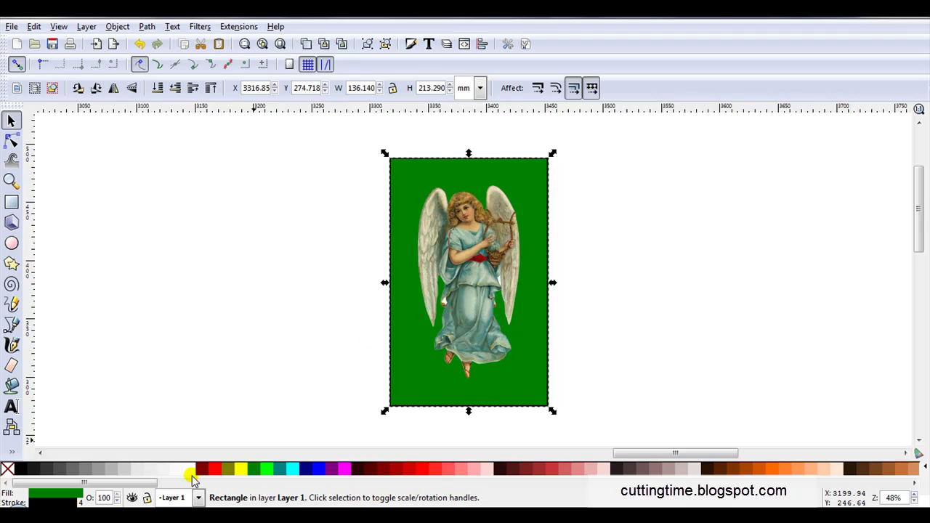
click(190, 474)
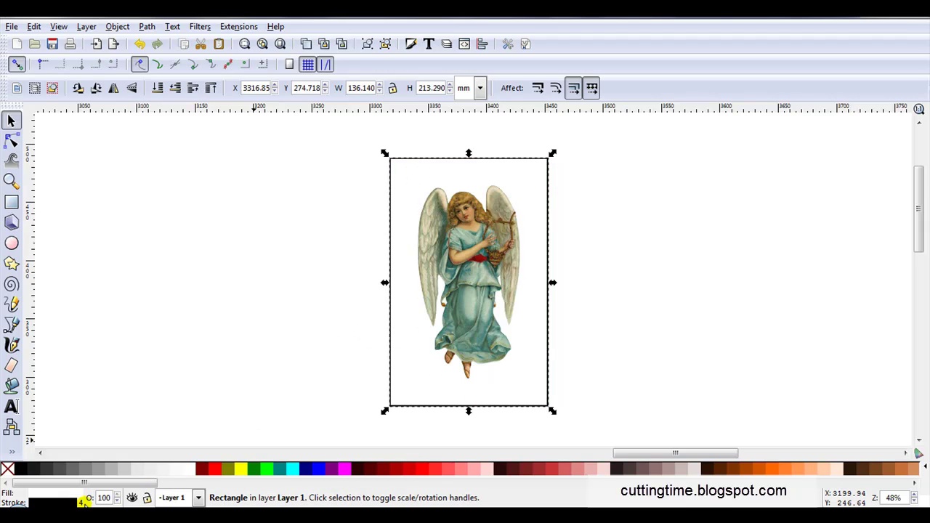
right_click(62, 503)
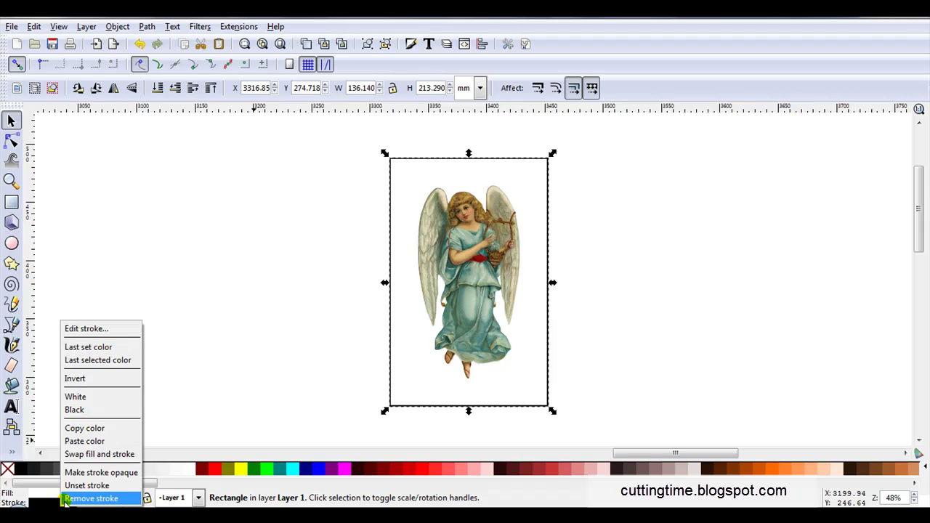
click(73, 500)
click(225, 348)
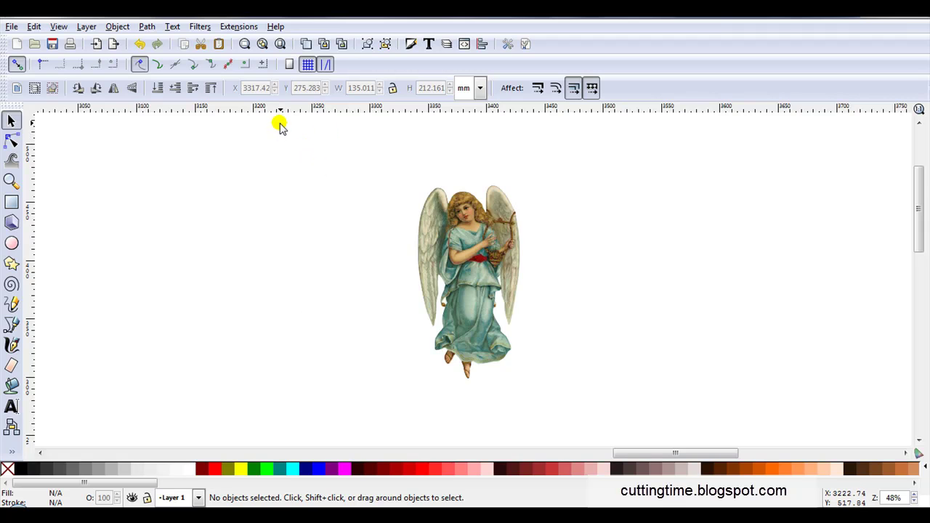
Select the angel and the white rectangle and convert them with Objects to Pattern.
drag(280, 122, 626, 444)
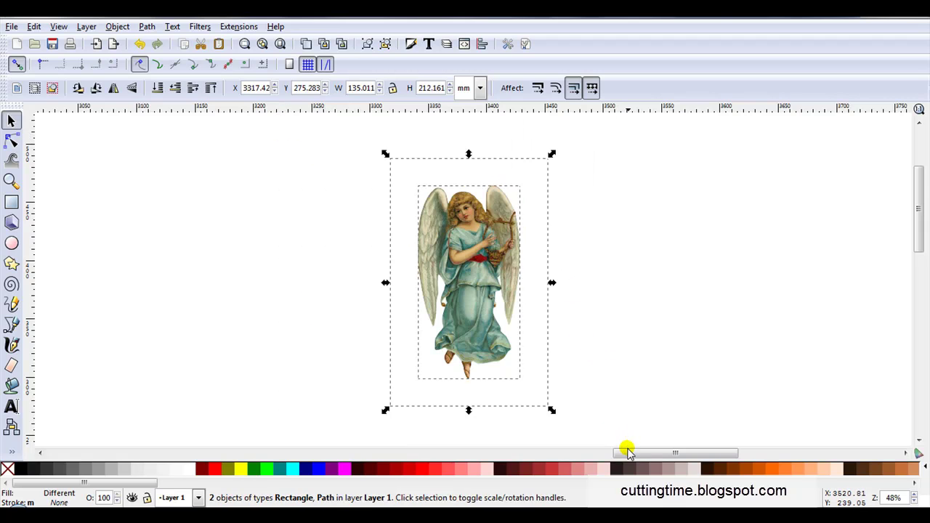
click(116, 26)
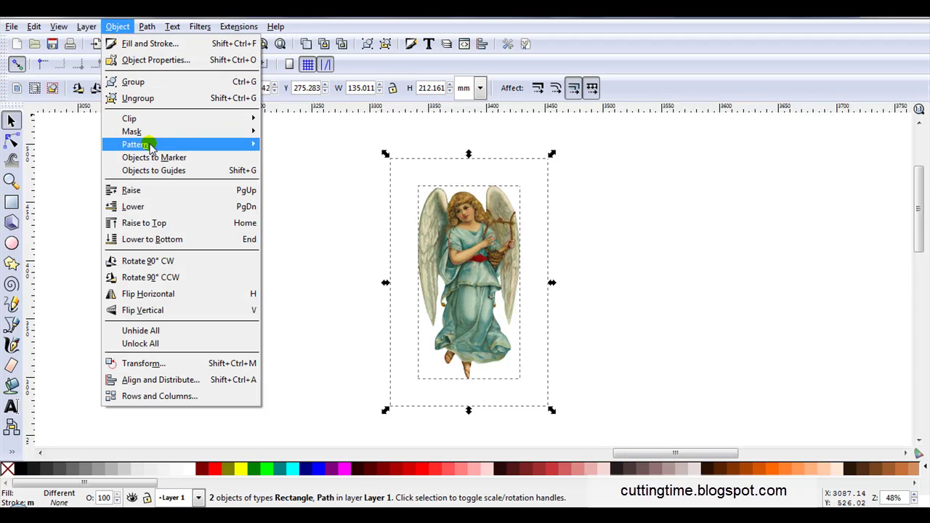
mouse_move(151, 145)
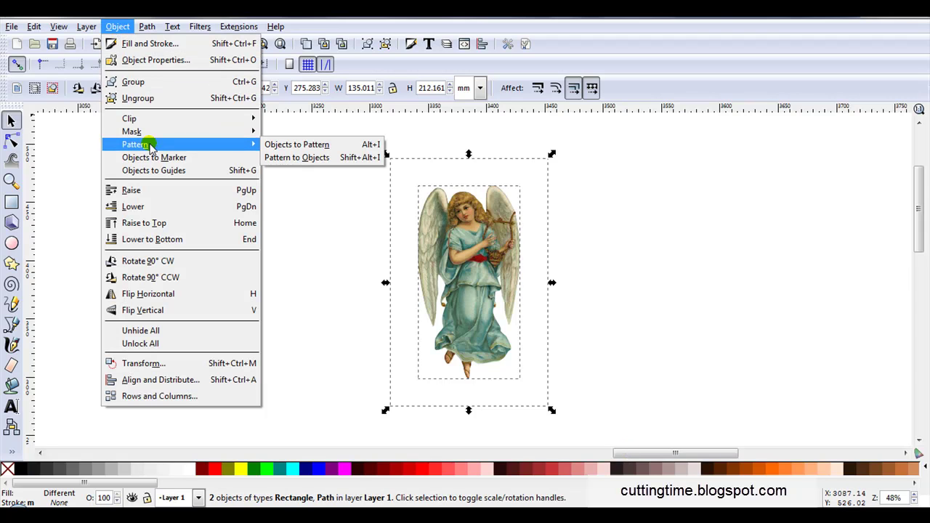
click(290, 145)
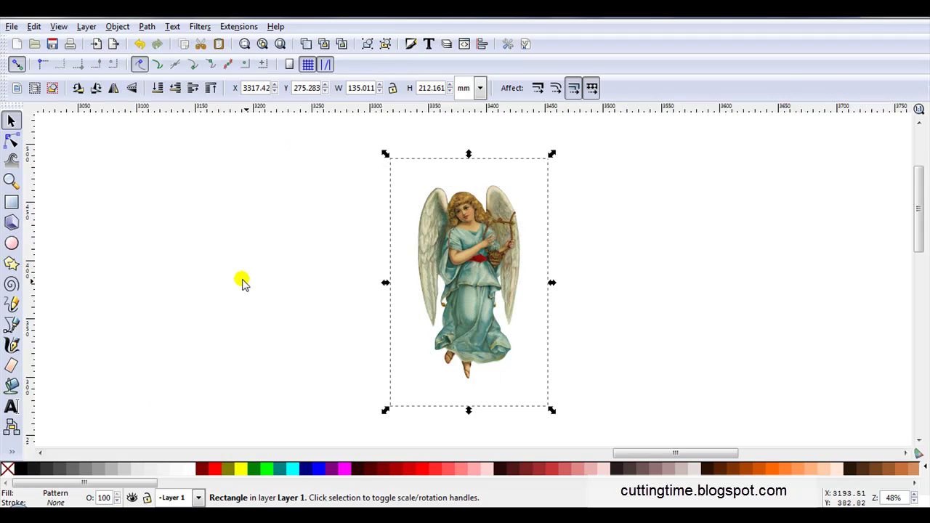
scroll(492, 229, up, 1)
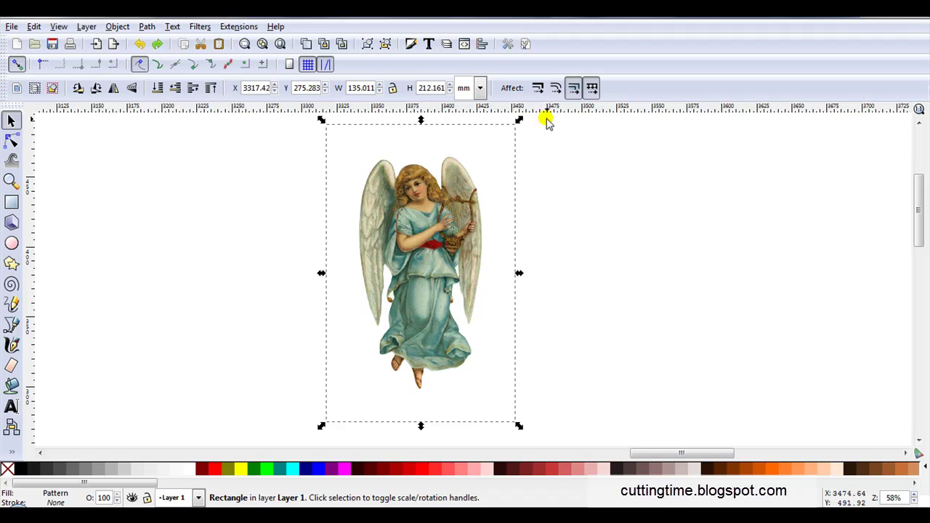
Keep the pattern fixed, enlarge the rectangle to about 296 × 330 mm, and move it left.
click(592, 88)
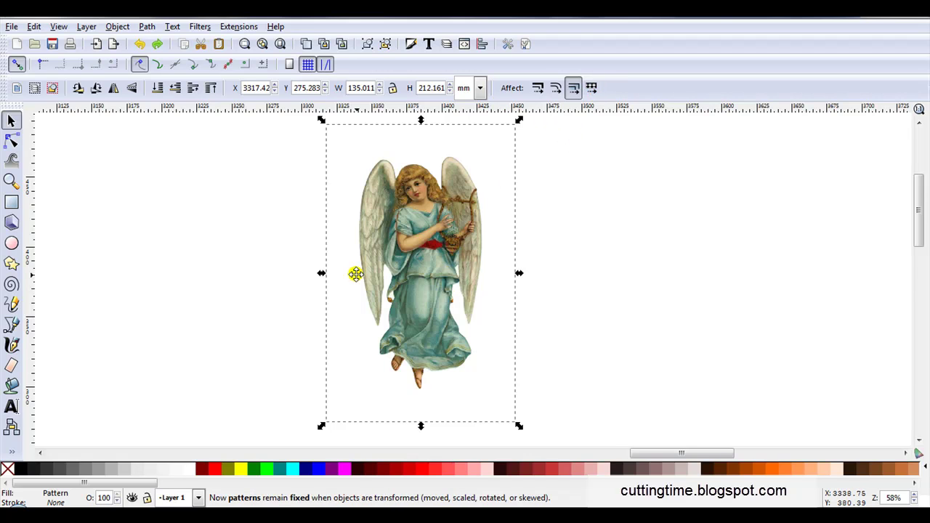
scroll(356, 272, down, 2)
drag(472, 167, 536, 120)
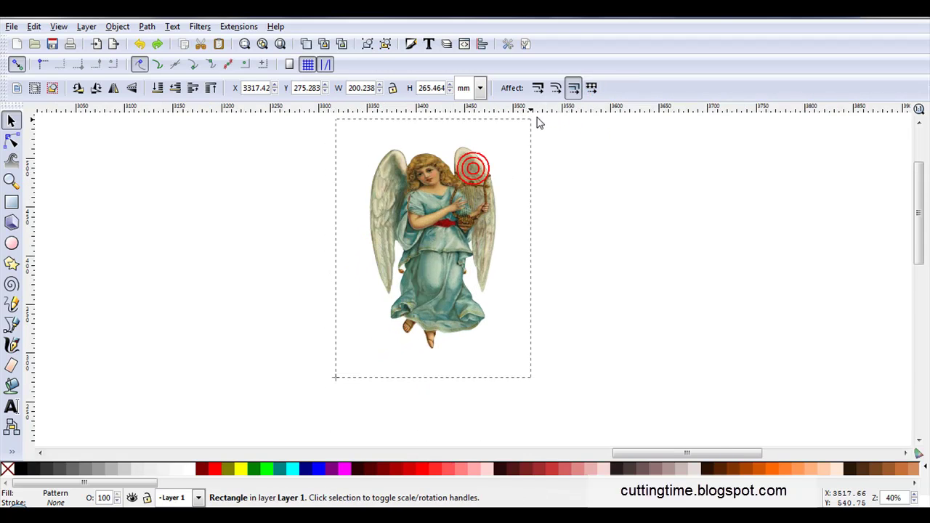
drag(532, 383, 626, 426)
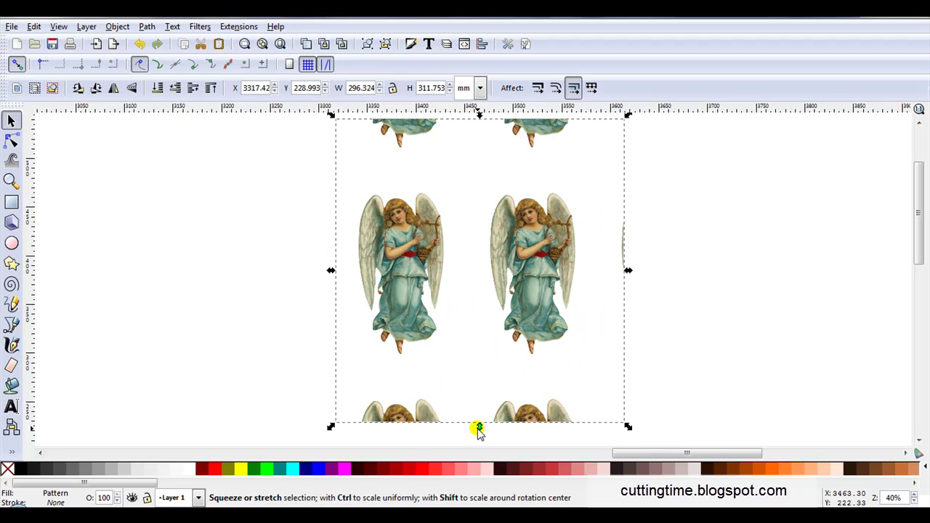
drag(479, 427, 480, 444)
scroll(473, 348, up, 1)
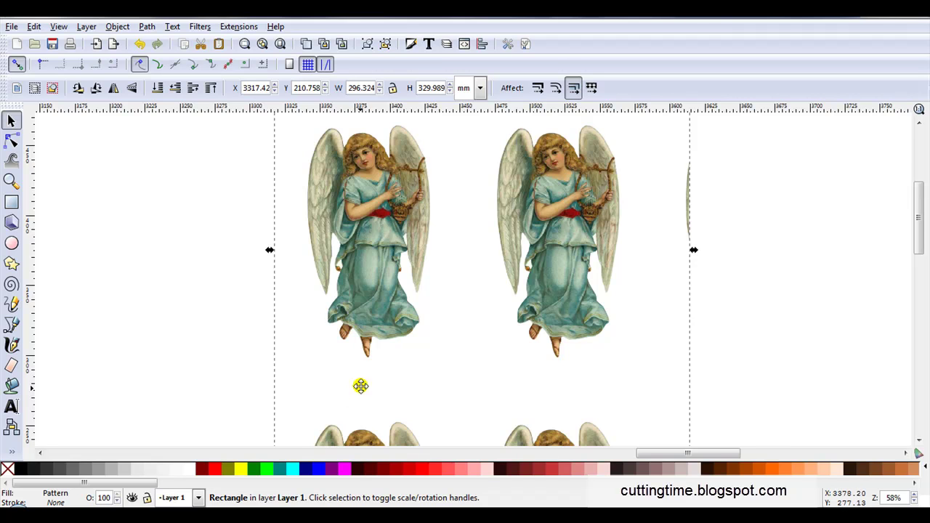
scroll(363, 372, down, 2)
drag(363, 372, 293, 331)
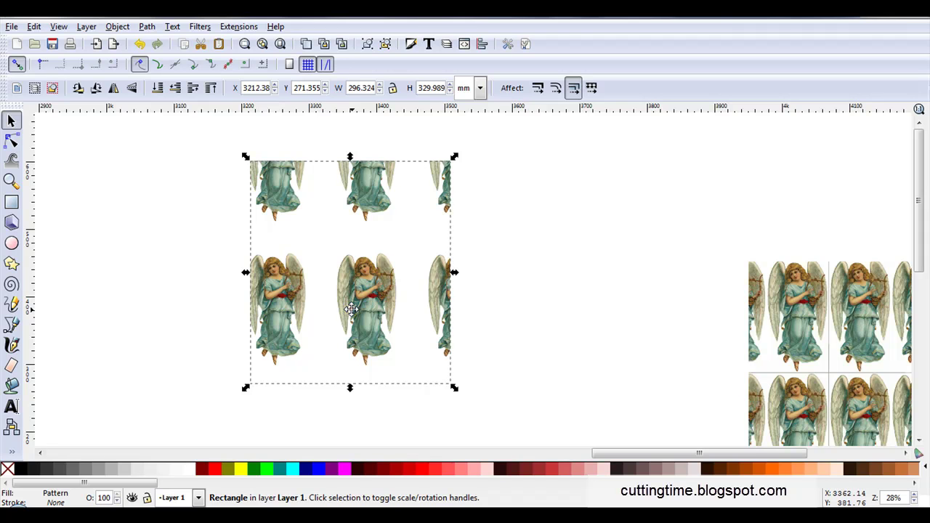
Ctrl-drag the pattern's scale handle to shrink the angel tiles, undoing a trial rotation.
double_click(350, 308)
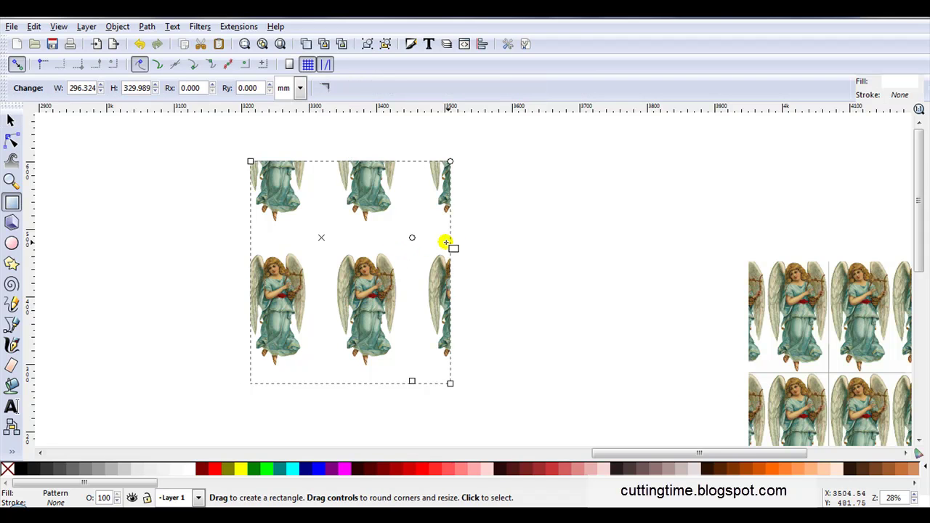
ctrl+scroll(411, 238, up, 1)
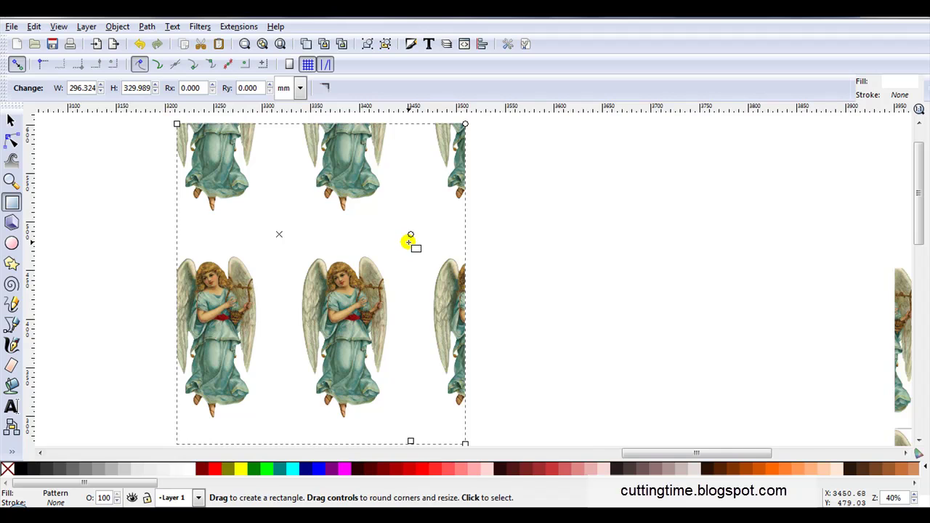
ctrl+scroll(410, 241, down, 1)
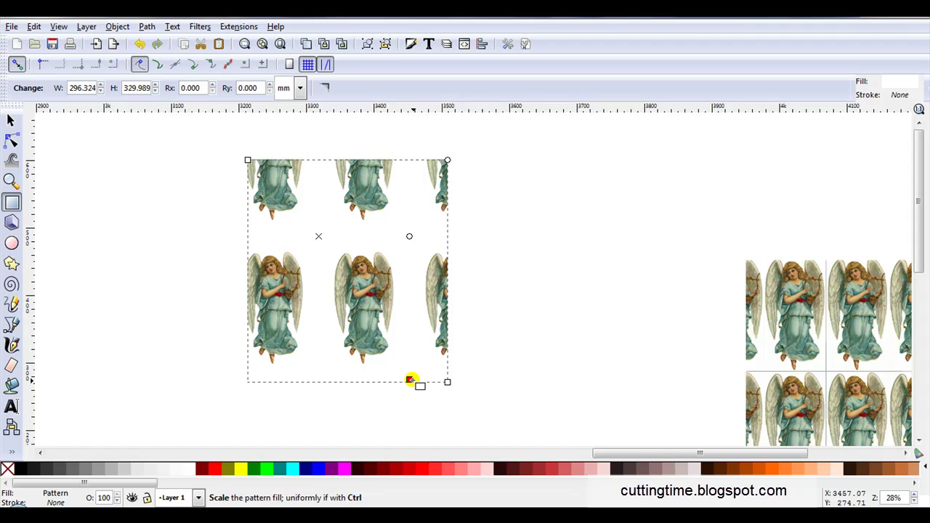
key(ctrl)
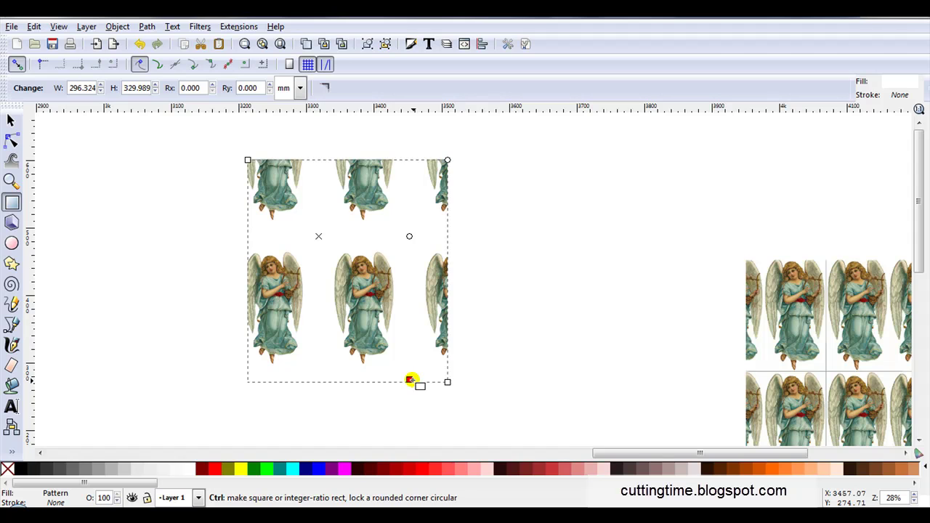
drag(405, 376, 356, 297)
scroll(313, 208, up, 2)
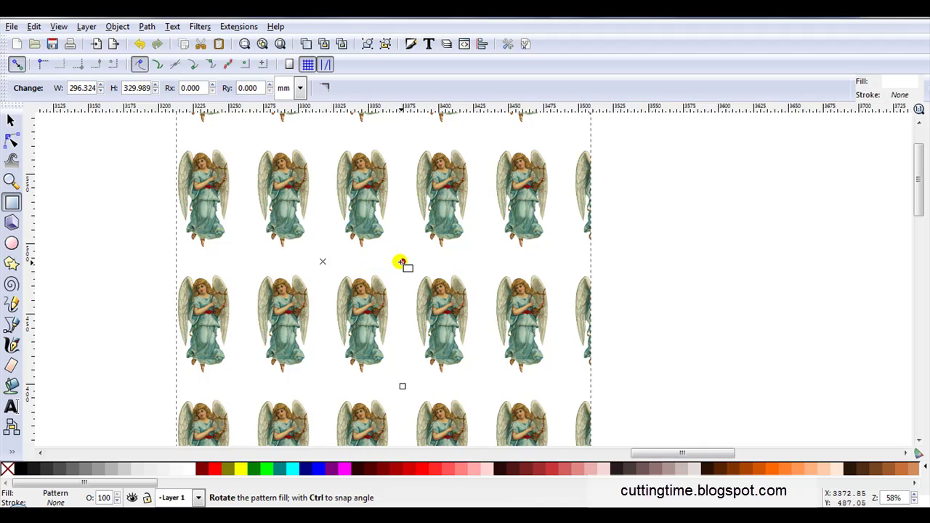
drag(401, 262, 405, 284)
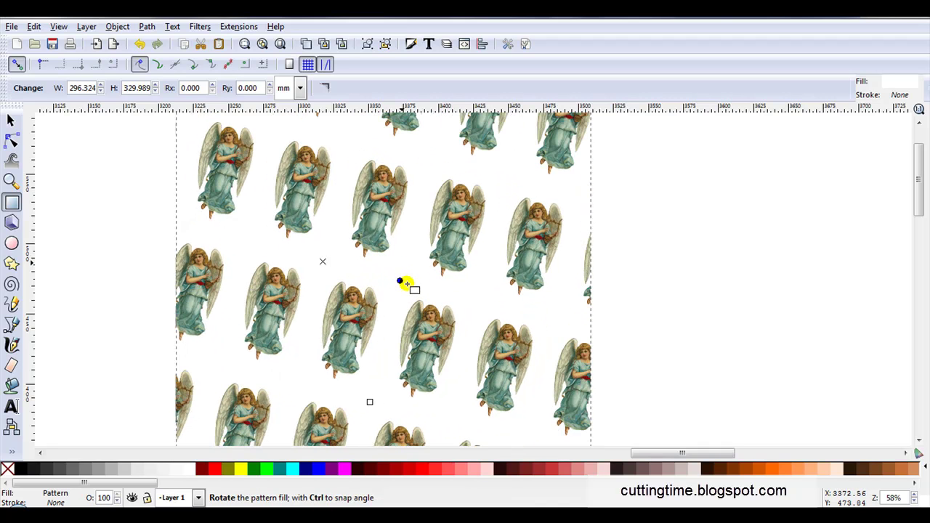
click(139, 44)
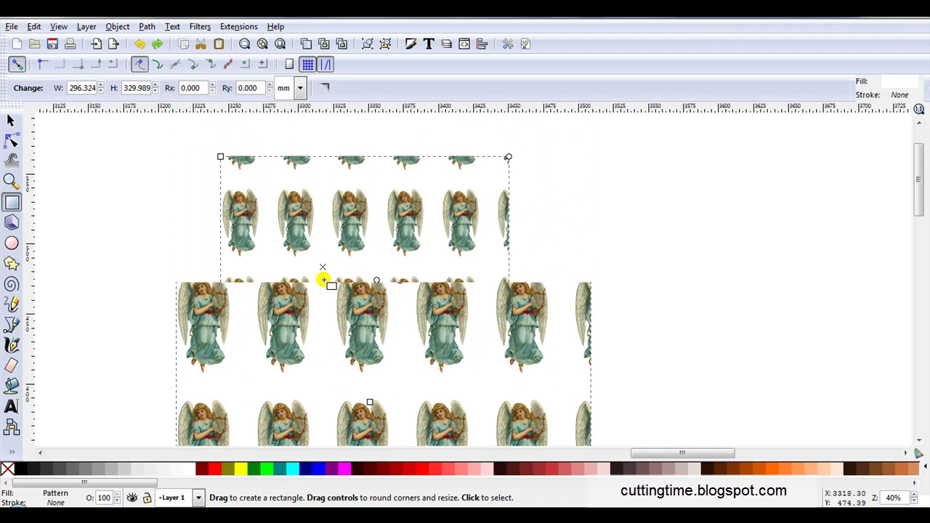
Make patterns scale with objects again, adjust the angel sheet, and zoom out.
key(s)
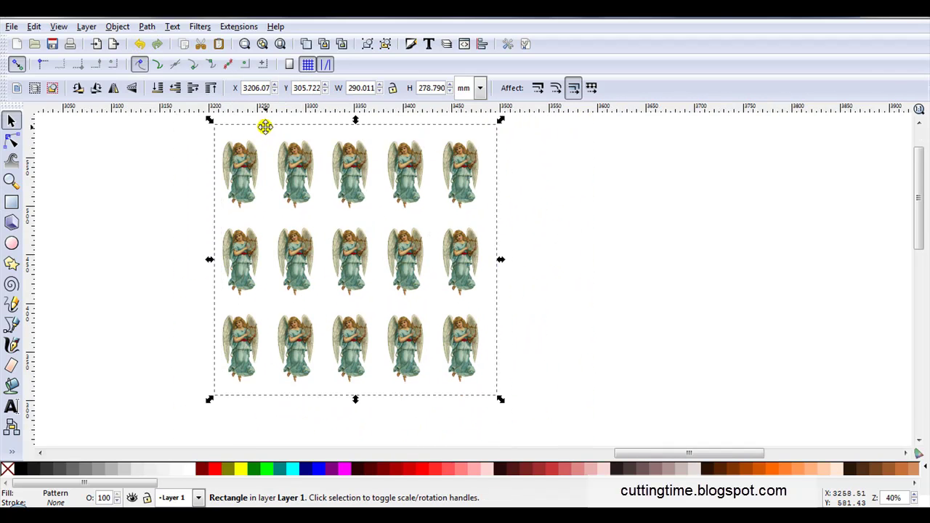
scroll(264, 127, up, 1)
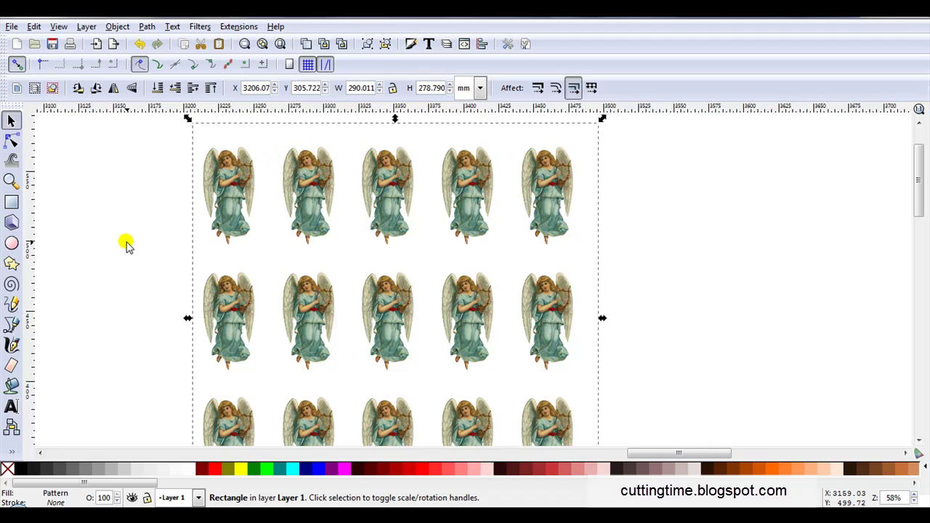
scroll(128, 242, down, 1)
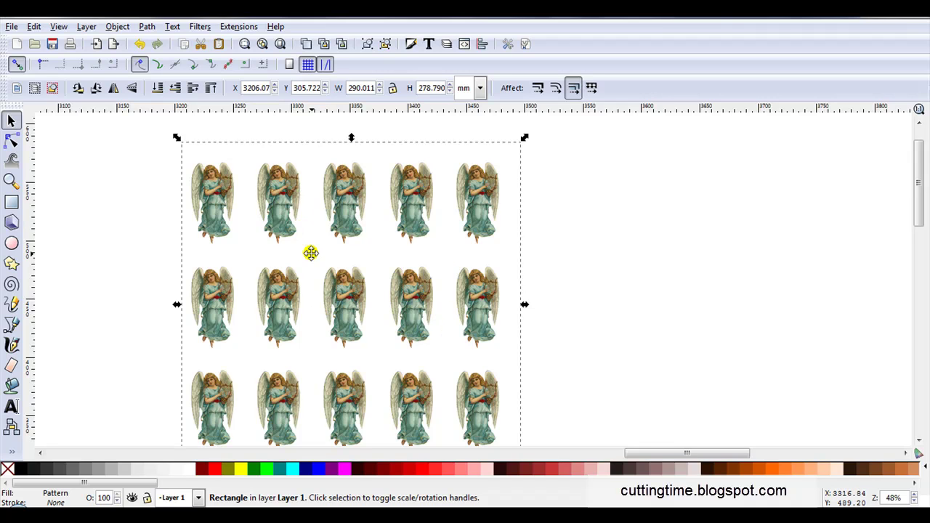
click(592, 88)
mouse_move(401, 324)
mouse_down()
mouse_move(536, 324)
mouse_move(396, 322)
mouse_up()
key(minus)
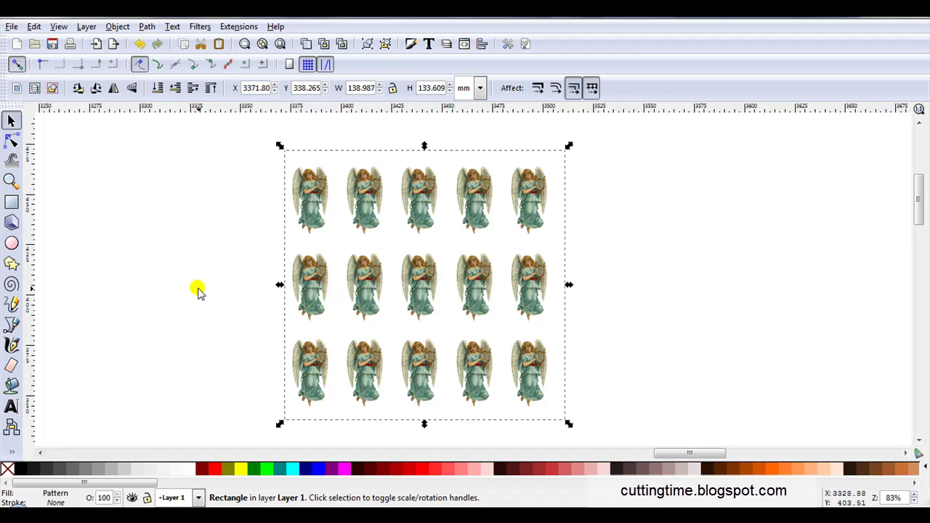
click(137, 260)
key(1)
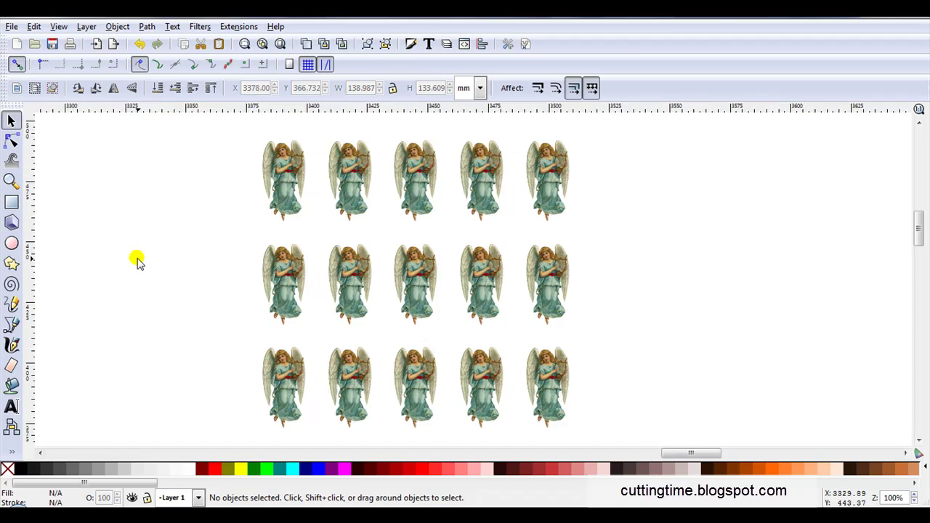